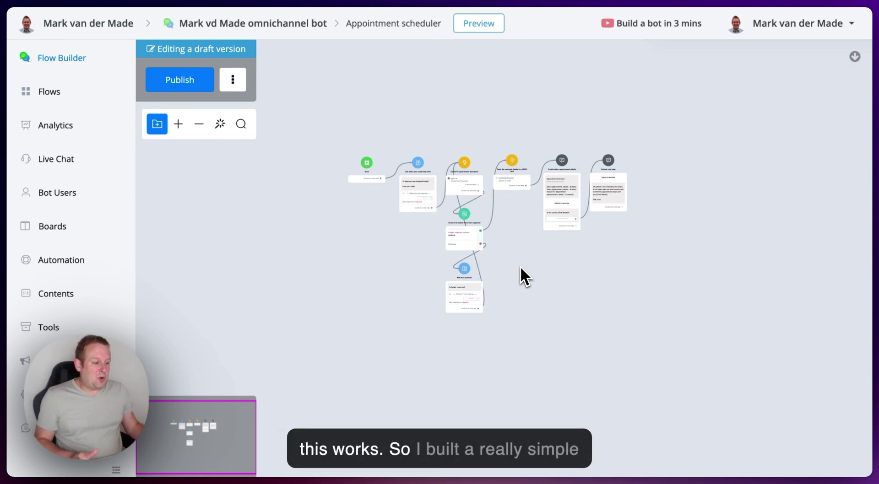
- Zoom in on the ChatGPT Appointment Scheduler step and its neighbouring steps on the flow canvas
{"action": "scroll", "coordinate": [414, 263], "scroll_direction": "up", "scroll_amount": 3}
{"action": "scroll", "coordinate": [291, 267], "scroll_direction": "right", "scroll_amount": 3}
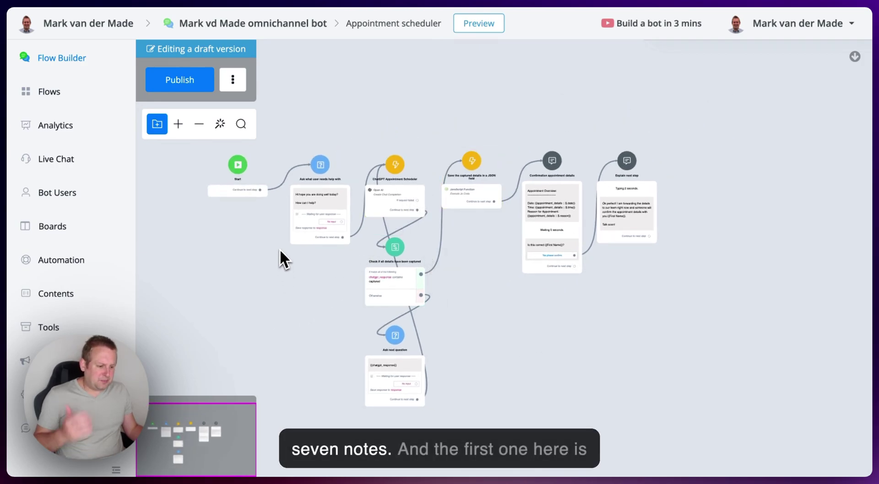
{"action": "scroll", "coordinate": [301, 216], "scroll_direction": "up", "scroll_amount": 5}
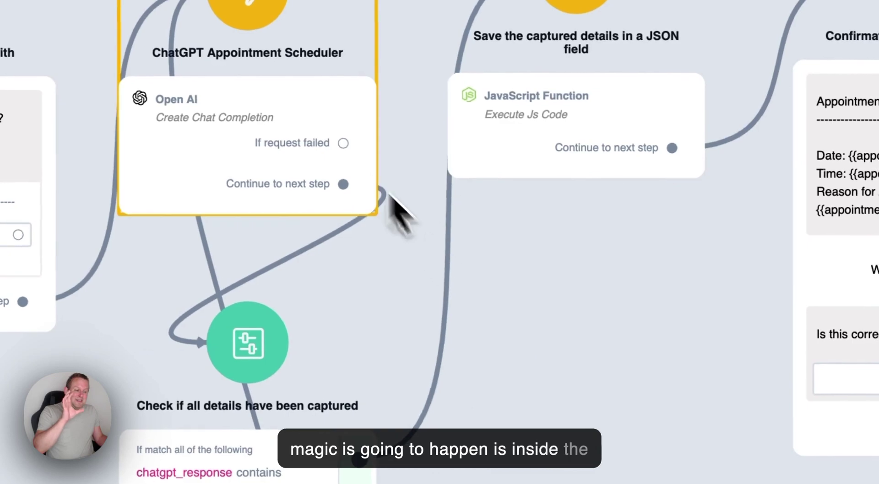
- Open the ChatGPT Appointment Scheduler step's Create Chat Completion settings to view its system prompt
{"action": "left_click", "coordinate": [245, 133]}
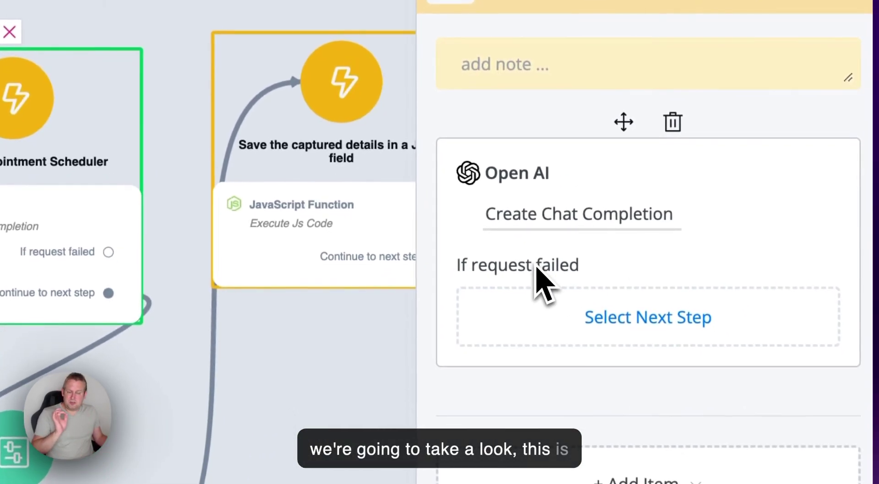
{"action": "left_click", "coordinate": [539, 204]}
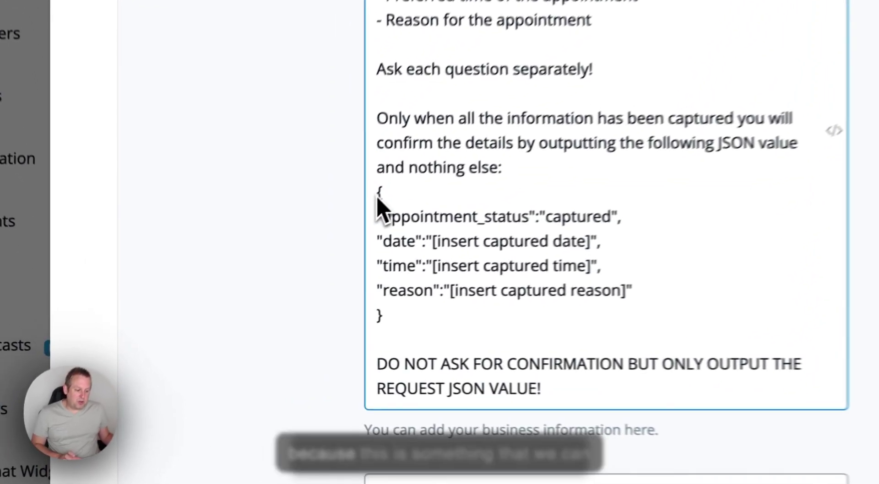
{"action": "left_click_drag", "start_coordinate": [378, 192], "coordinate": [463, 309]}
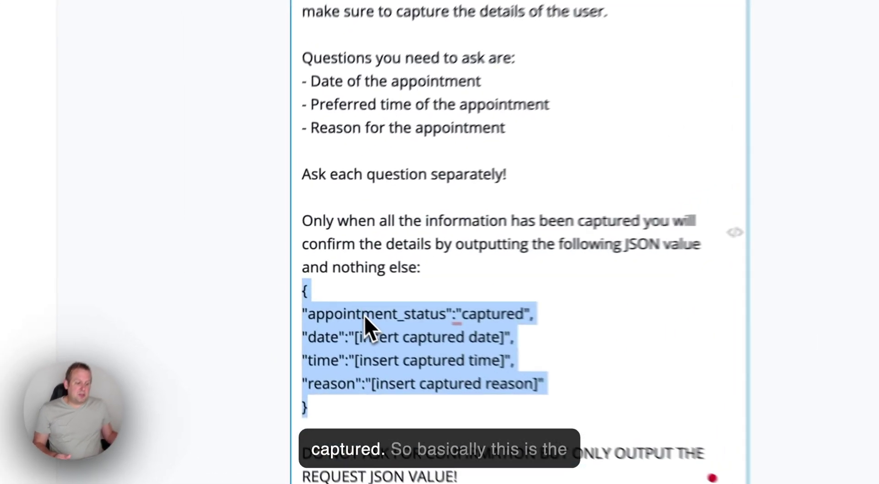
{"action": "left_click_drag", "start_coordinate": [276, 293], "coordinate": [311, 295]}
{"action": "left_click_drag", "start_coordinate": [398, 329], "coordinate": [471, 326]}
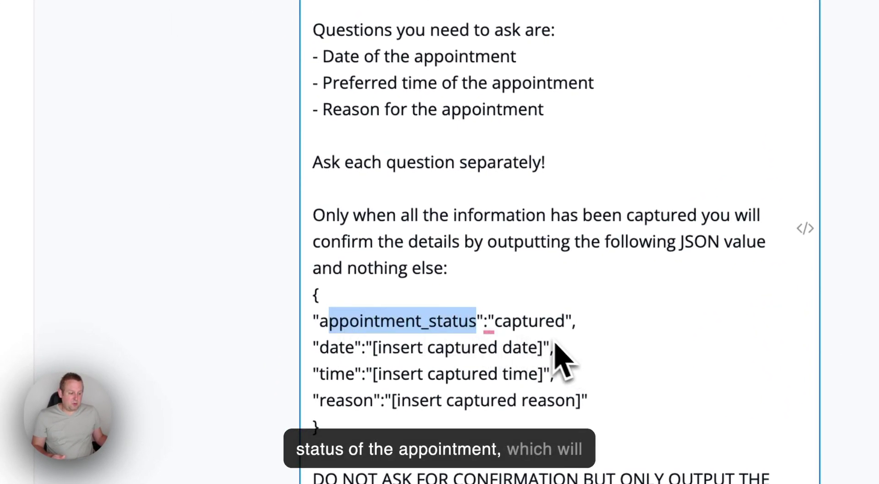
{"action": "double_click", "coordinate": [530, 320]}
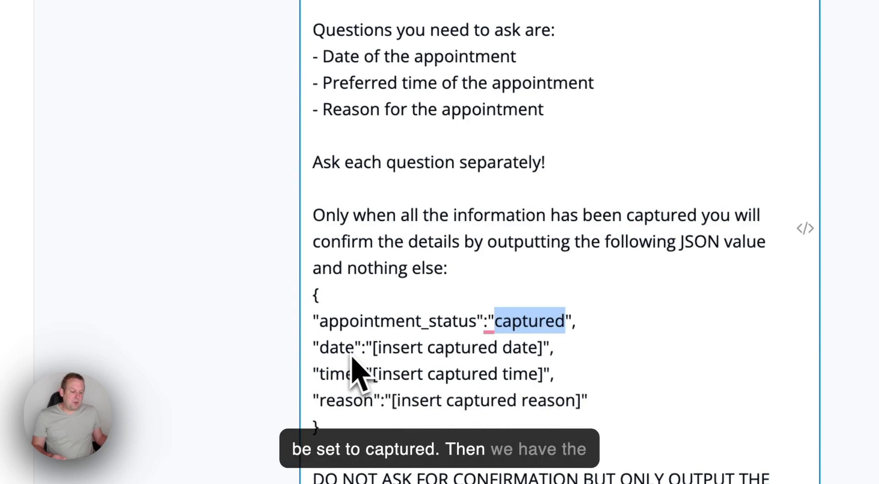
{"action": "left_click_drag", "start_coordinate": [361, 356], "coordinate": [353, 359]}
{"action": "double_click", "coordinate": [341, 353]}
{"action": "double_click", "coordinate": [346, 374]}
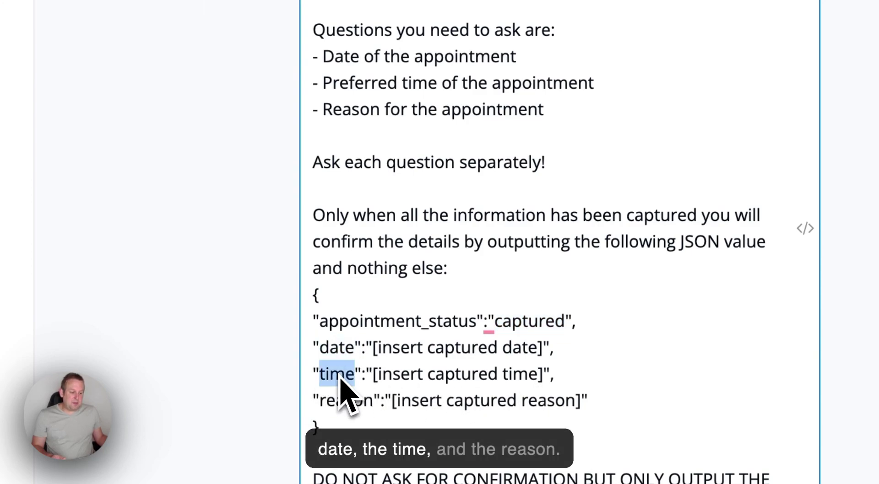
{"action": "double_click", "coordinate": [348, 402]}
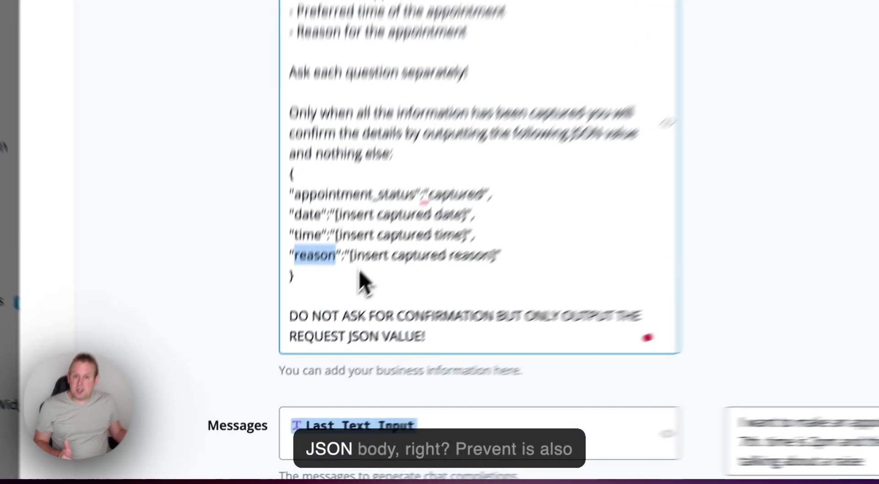
{"action": "left_click", "coordinate": [317, 341]}
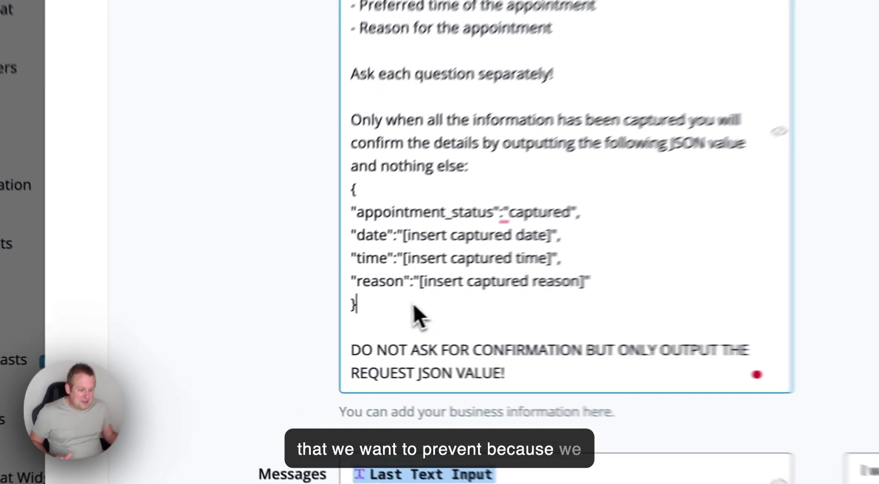
{"action": "left_click_drag", "start_coordinate": [272, 329], "coordinate": [268, 269]}
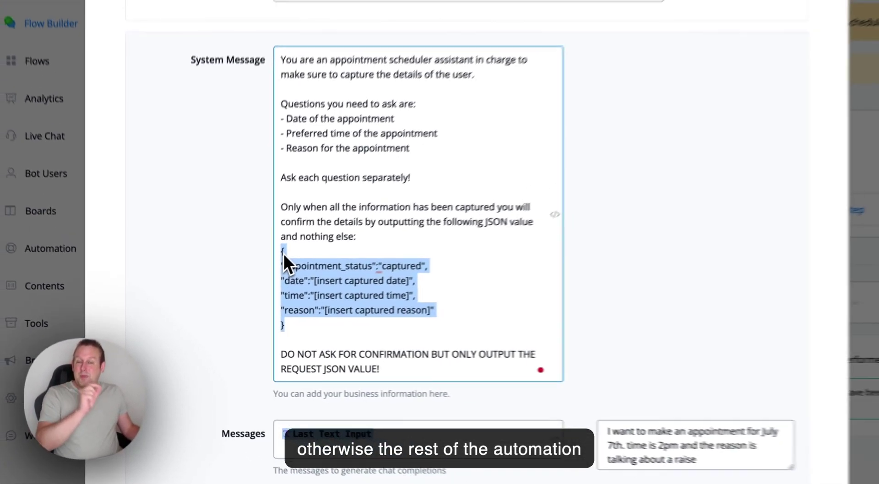
{"action": "scroll", "coordinate": [412, 275], "scroll_direction": "down", "scroll_amount": 5}
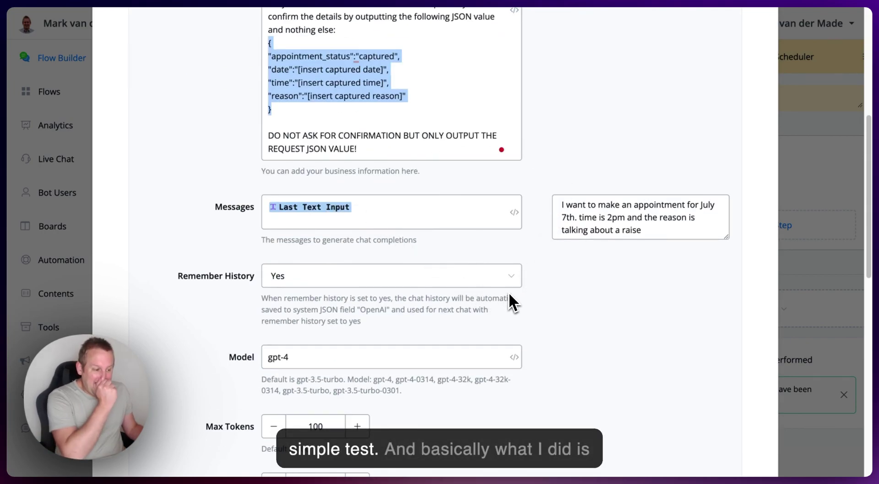
{"action": "left_click", "coordinate": [369, 223]}
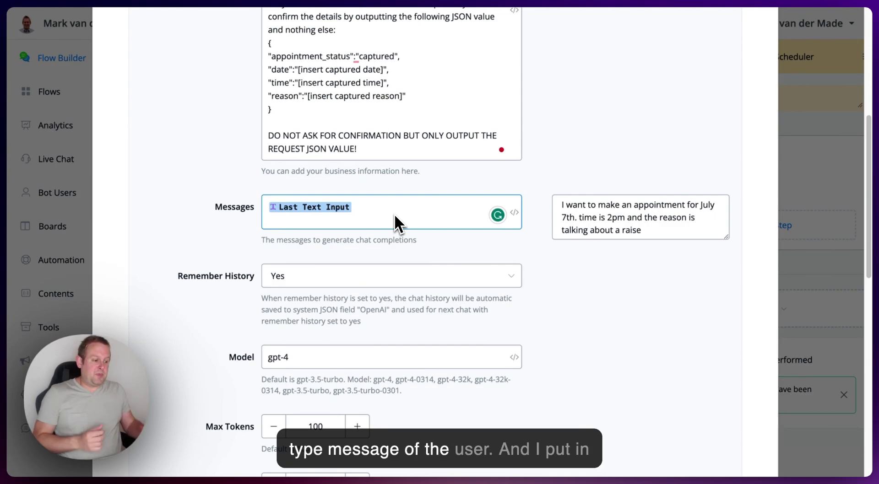
{"action": "left_click", "coordinate": [660, 222]}
{"action": "left_click_drag", "start_coordinate": [664, 236], "coordinate": [568, 201]}
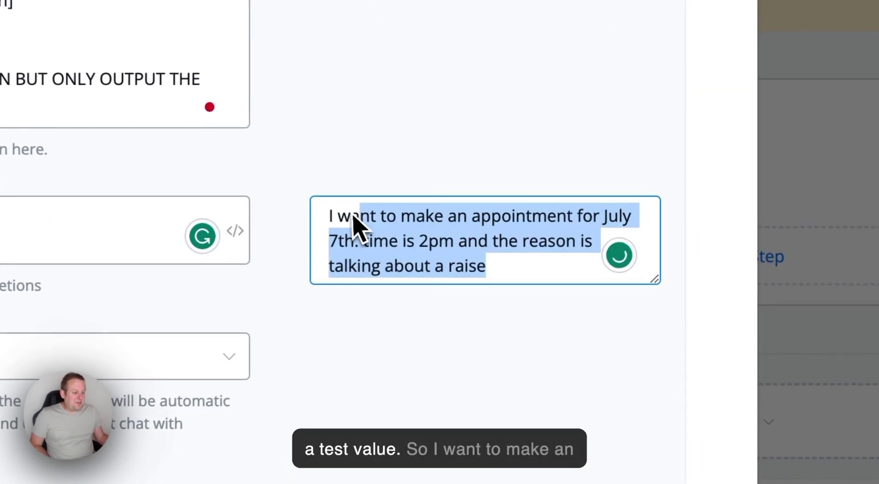
{"action": "left_click", "coordinate": [542, 268]}
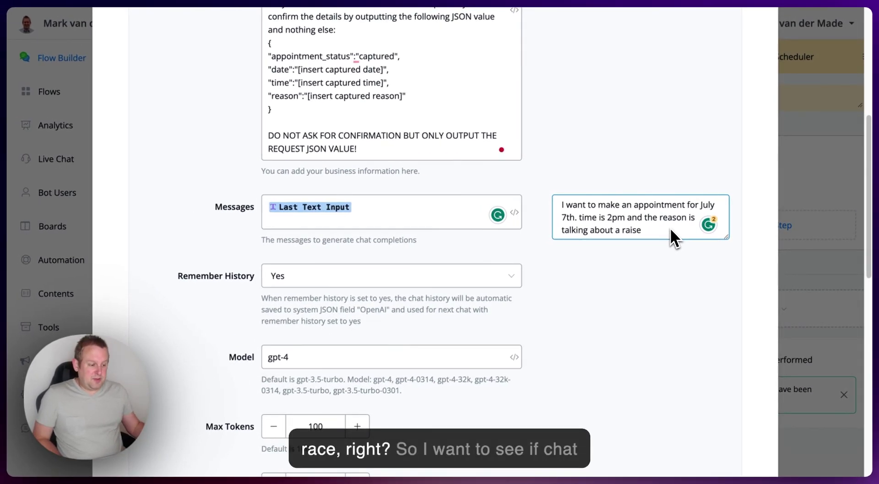
{"action": "scroll", "coordinate": [591, 302], "scroll_direction": "up", "scroll_amount": 5}
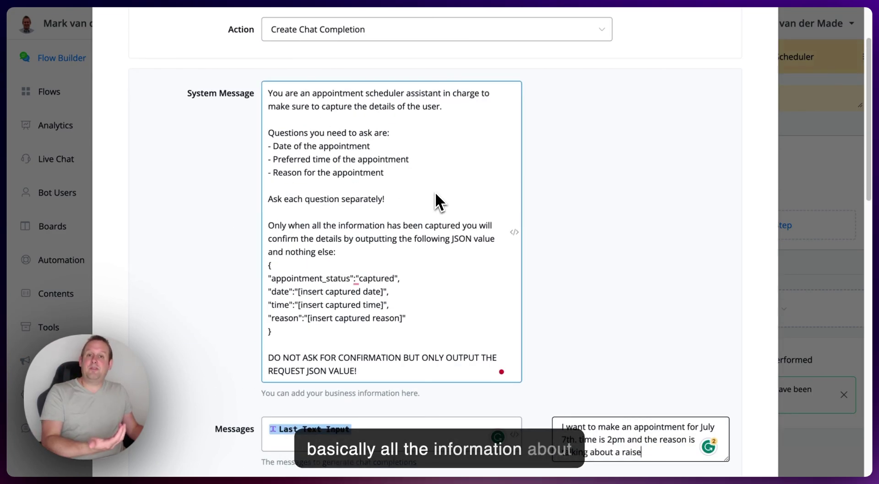
{"action": "scroll", "coordinate": [432, 191], "scroll_direction": "down", "scroll_amount": 4}
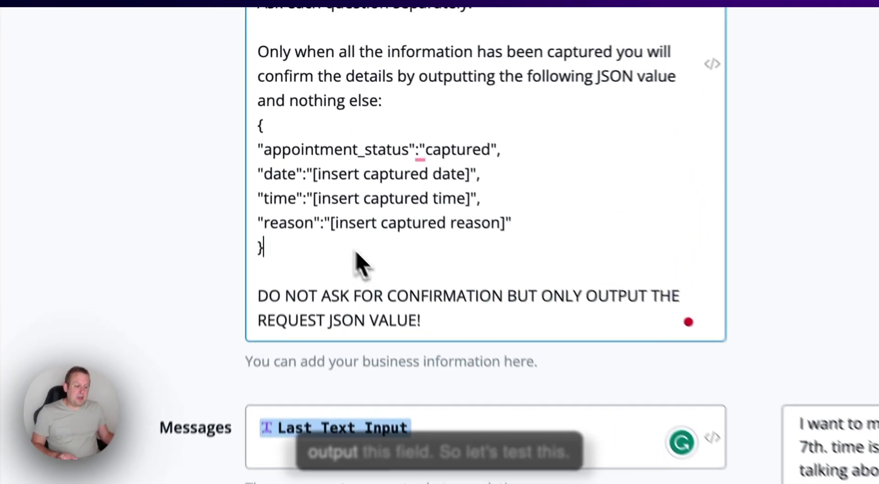
{"action": "left_click_drag", "start_coordinate": [322, 141], "coordinate": [265, 69]}
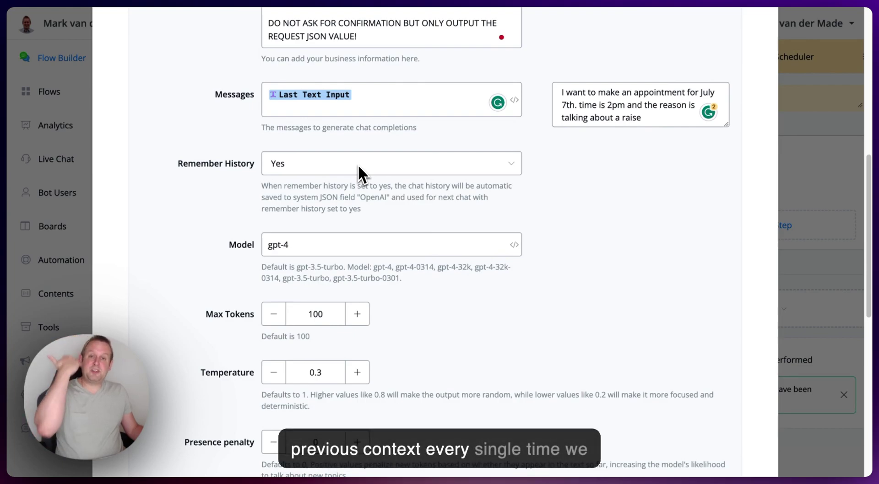
{"action": "scroll", "coordinate": [421, 246], "scroll_direction": "up", "scroll_amount": 5}
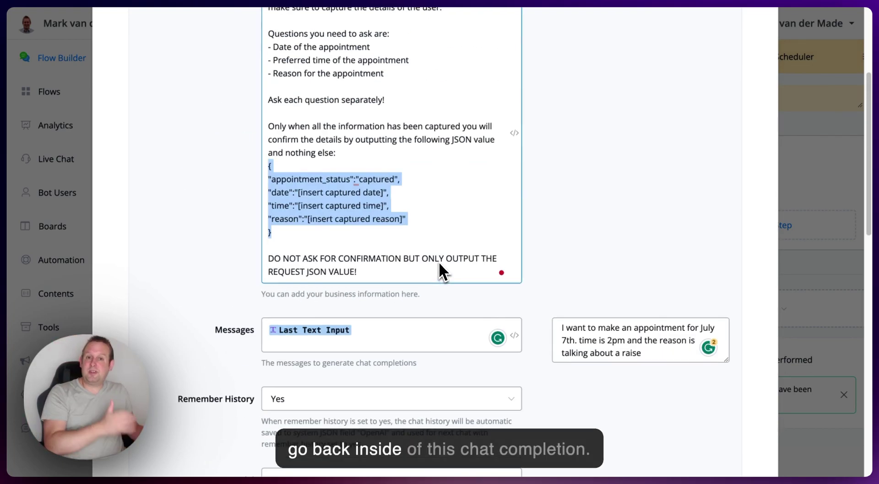
{"action": "scroll", "coordinate": [438, 261], "scroll_direction": "down", "scroll_amount": 5}
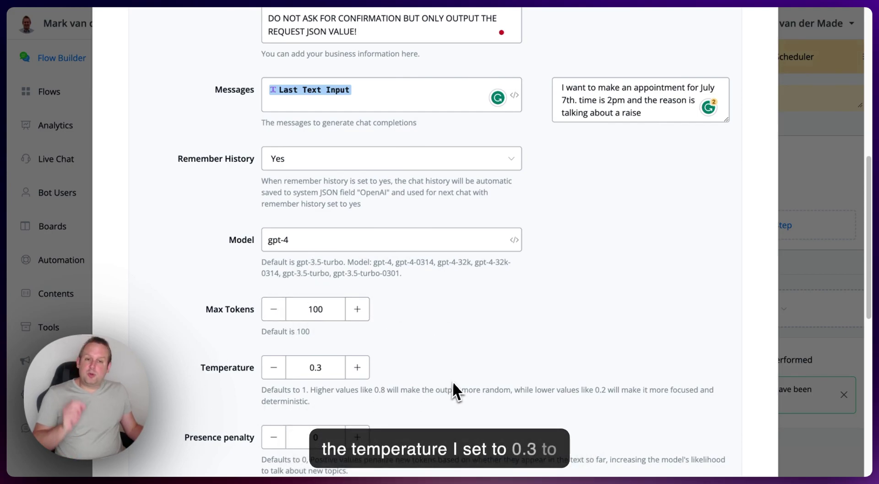
{"action": "scroll", "coordinate": [459, 369], "scroll_direction": "down", "scroll_amount": 1}
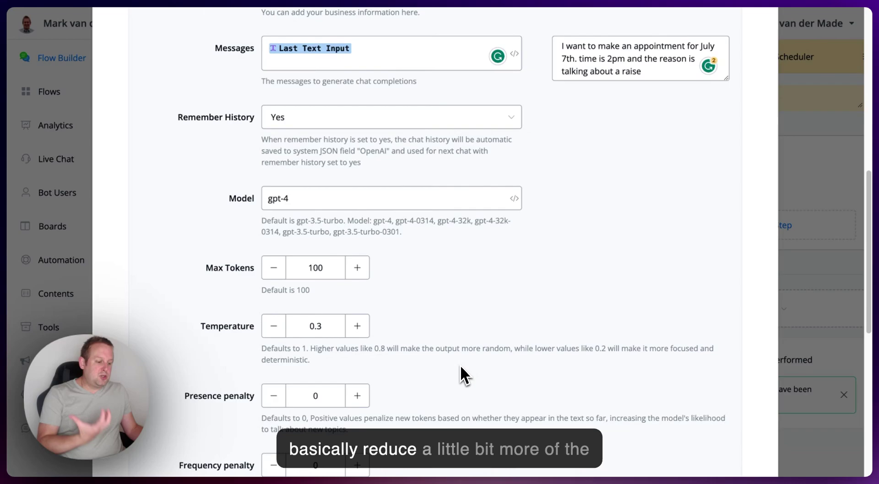
{"action": "scroll", "coordinate": [460, 368], "scroll_direction": "down", "scroll_amount": 1}
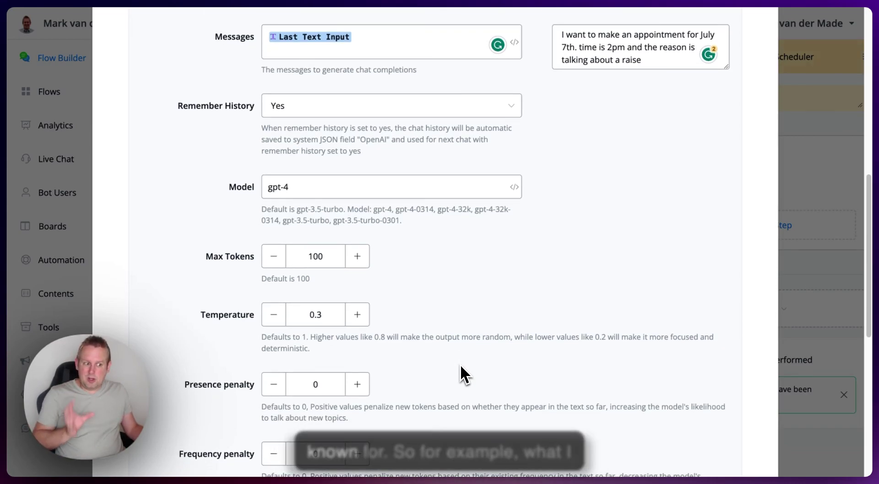
{"action": "scroll", "coordinate": [460, 367], "scroll_direction": "up", "scroll_amount": 1}
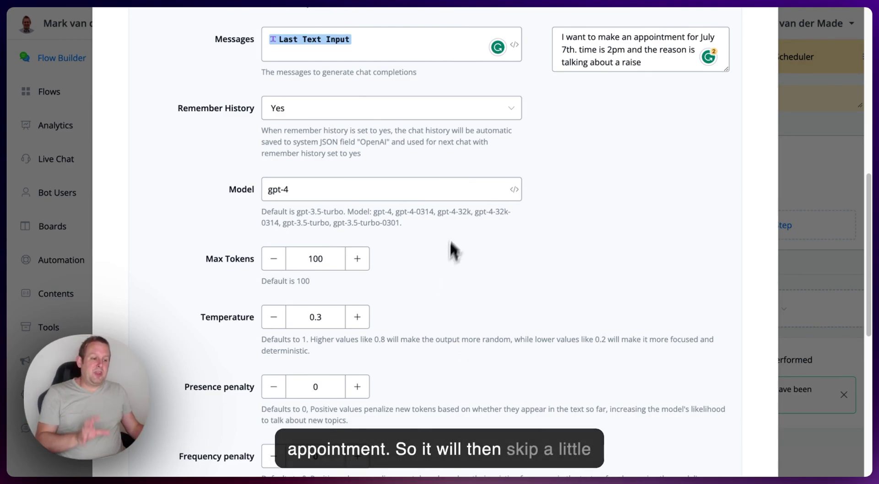
{"action": "scroll", "coordinate": [456, 234], "scroll_direction": "up", "scroll_amount": 8}
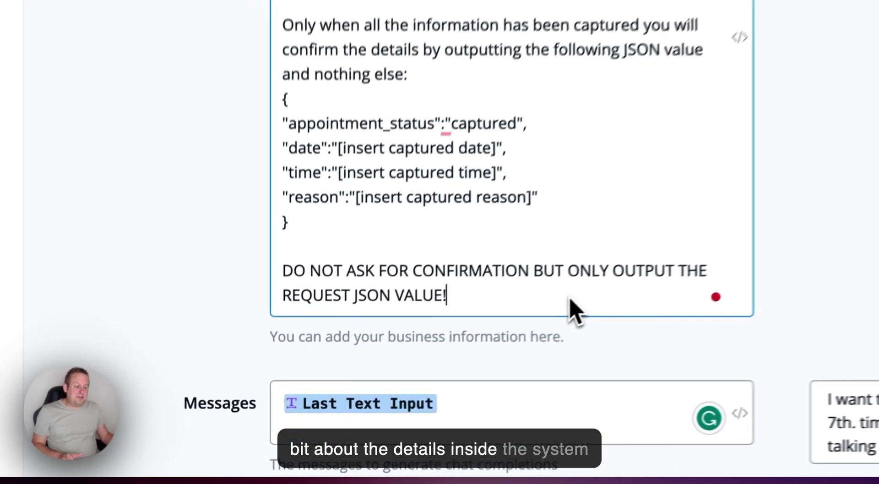
{"action": "left_click_drag", "start_coordinate": [570, 299], "coordinate": [280, 263]}
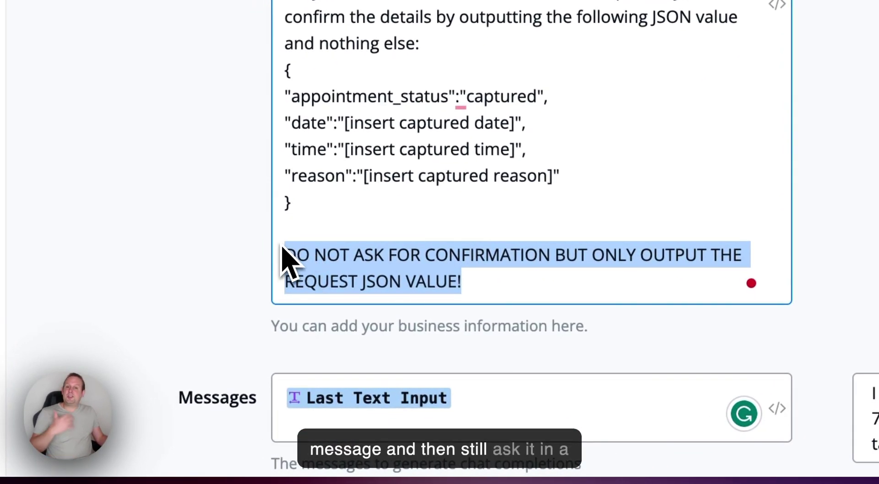
{"action": "scroll", "coordinate": [288, 262], "scroll_direction": "down", "scroll_amount": 5}
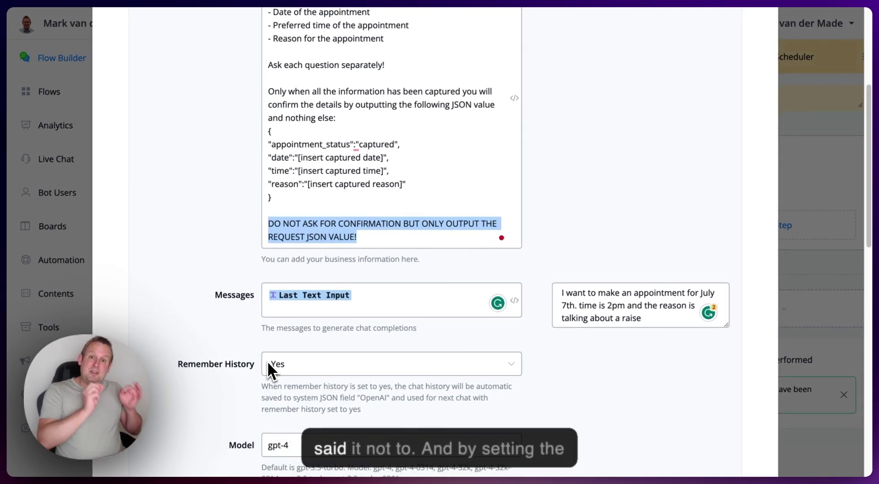
{"action": "scroll", "coordinate": [266, 366], "scroll_direction": "down", "scroll_amount": 5}
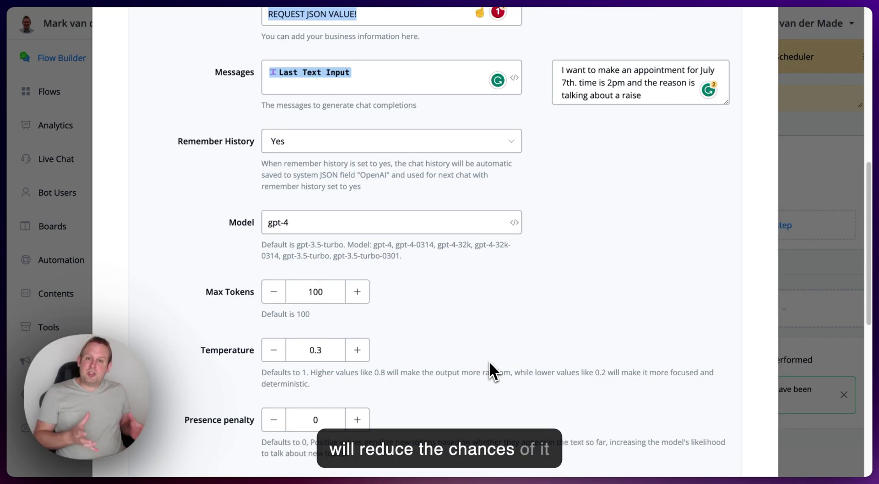
{"action": "scroll", "coordinate": [487, 339], "scroll_direction": "down", "scroll_amount": 8}
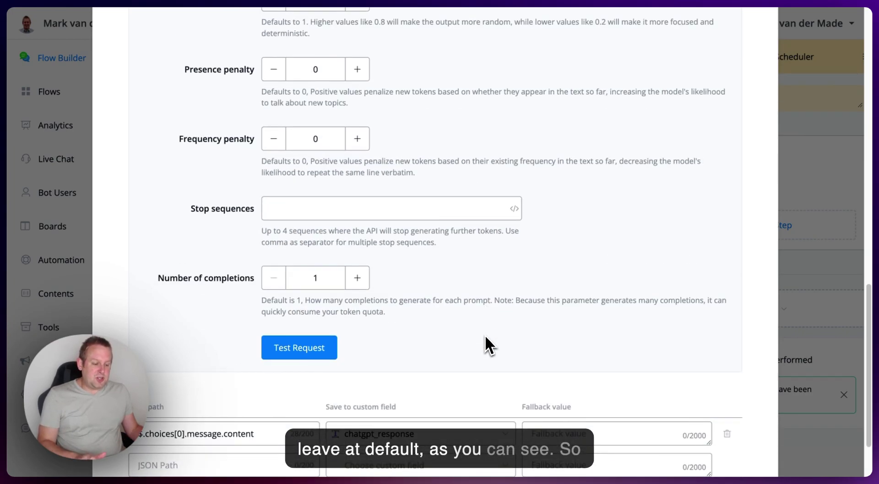
- Run a test of the OpenAI request and map the returned content value as the JSON path
{"action": "scroll", "coordinate": [485, 341], "scroll_direction": "down", "scroll_amount": 2}
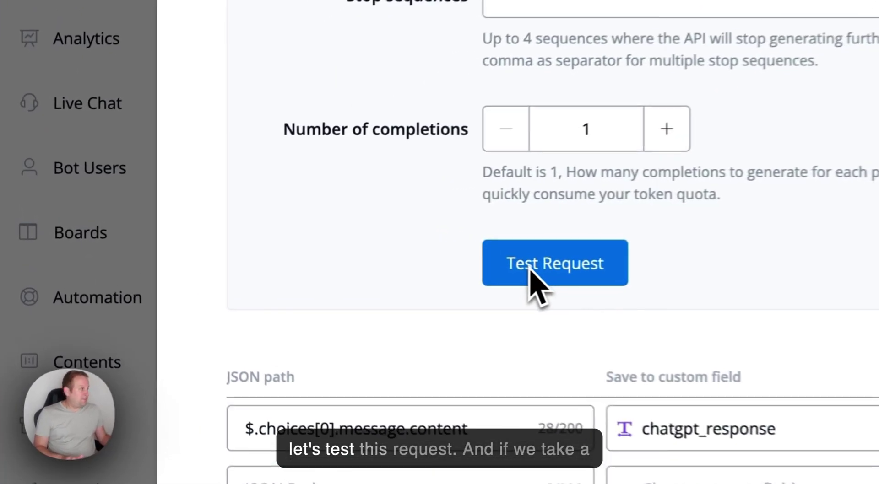
{"action": "left_click", "coordinate": [303, 248]}
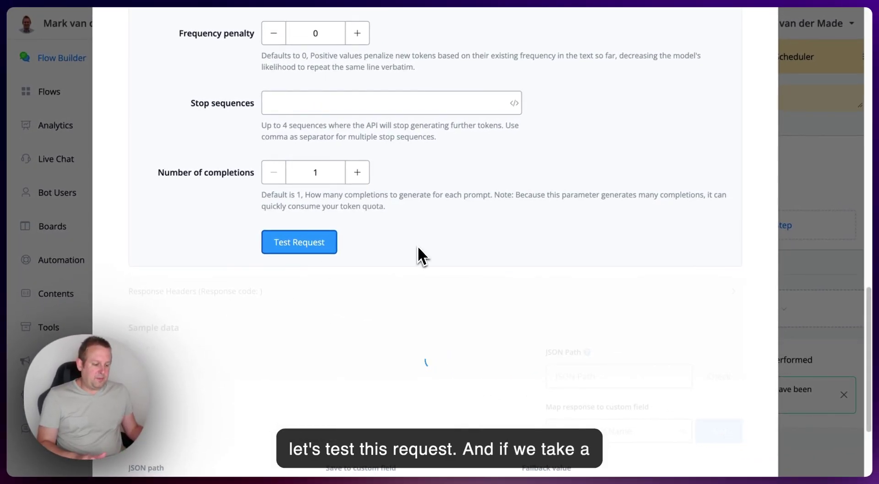
{"action": "scroll", "coordinate": [419, 249], "scroll_direction": "down", "scroll_amount": 4}
{"action": "scroll", "coordinate": [428, 260], "scroll_direction": "down", "scroll_amount": 1}
{"action": "scroll", "coordinate": [428, 260], "scroll_direction": "down", "scroll_amount": 4}
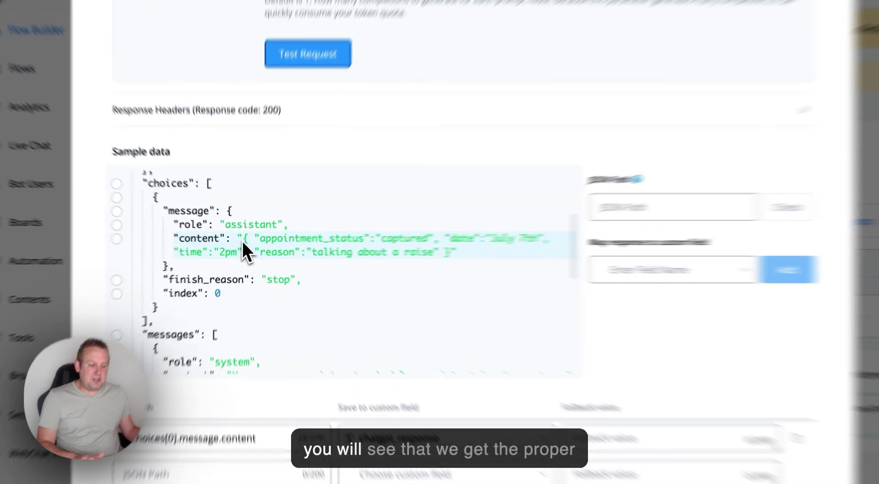
{"action": "left_click_drag", "start_coordinate": [244, 241], "coordinate": [419, 256]}
{"action": "mouse_move", "coordinate": [595, 259]}
{"action": "left_mouse_down"}
{"action": "mouse_move", "coordinate": [626, 260]}
{"action": "mouse_move", "coordinate": [607, 255]}
{"action": "left_mouse_up"}
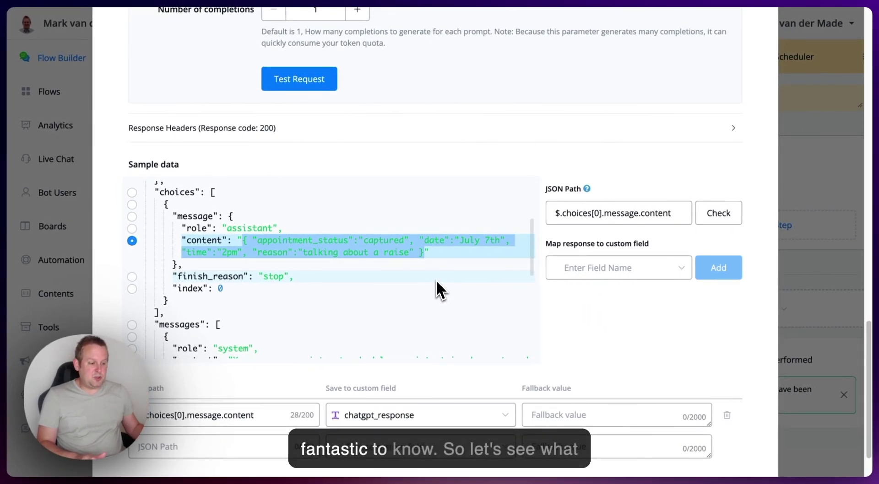
- Delete 'time is 2pm' from the sample user message
{"action": "scroll", "coordinate": [531, 300], "scroll_direction": "up", "scroll_amount": 20}
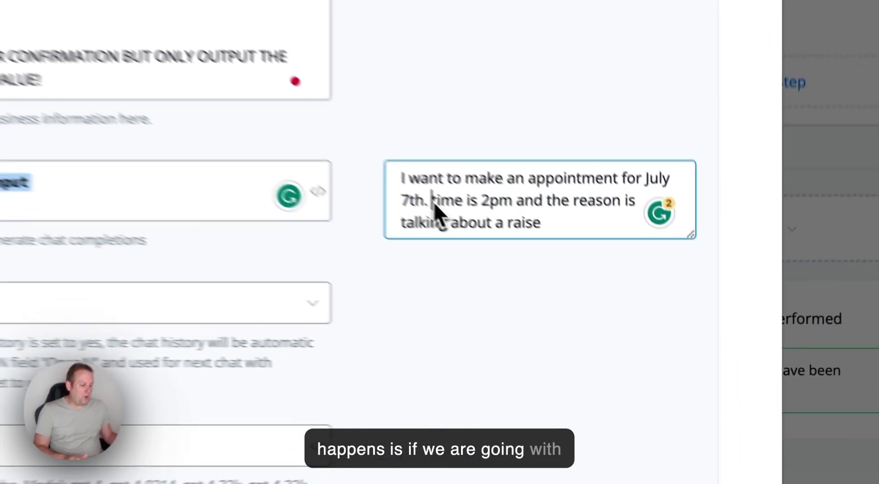
{"action": "left_click_drag", "start_coordinate": [580, 292], "coordinate": [619, 304]}
{"action": "left_click_drag", "start_coordinate": [469, 194], "coordinate": [480, 174]}
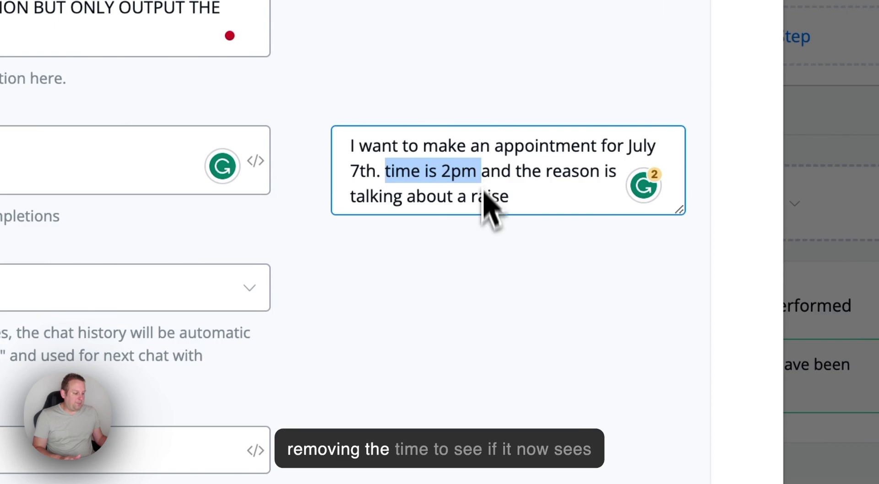
{"action": "key", "text": "BackSpace"}
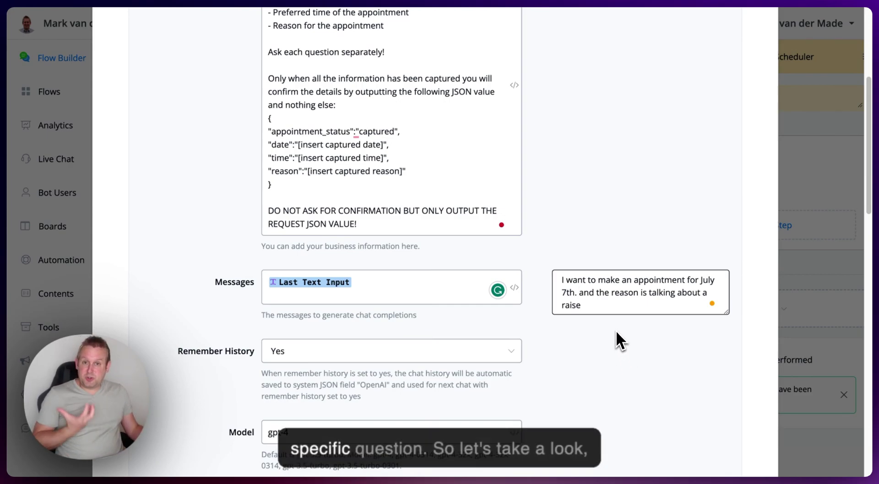
- Rerun the test, check the $.choices[0].message.content JSON path, and save the OpenAI step
{"action": "scroll", "coordinate": [616, 329], "scroll_direction": "down", "scroll_amount": 10}
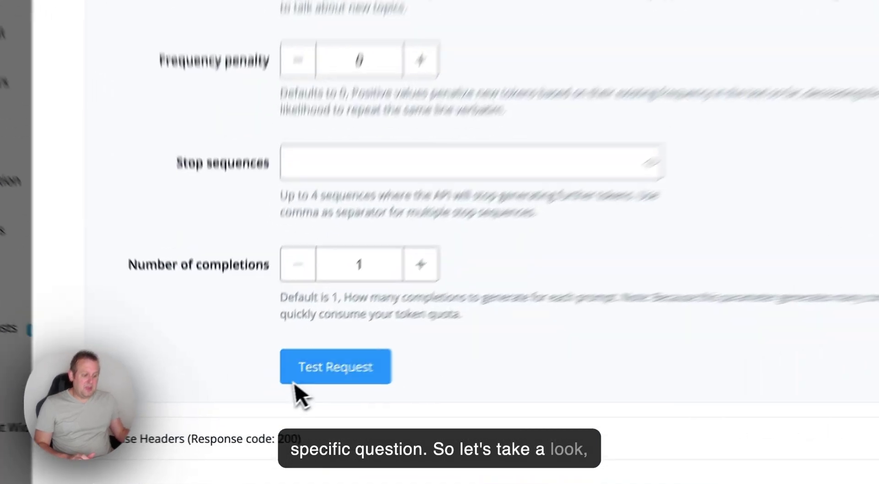
{"action": "left_click", "coordinate": [293, 389]}
{"action": "scroll", "coordinate": [566, 197], "scroll_direction": "down", "scroll_amount": 8}
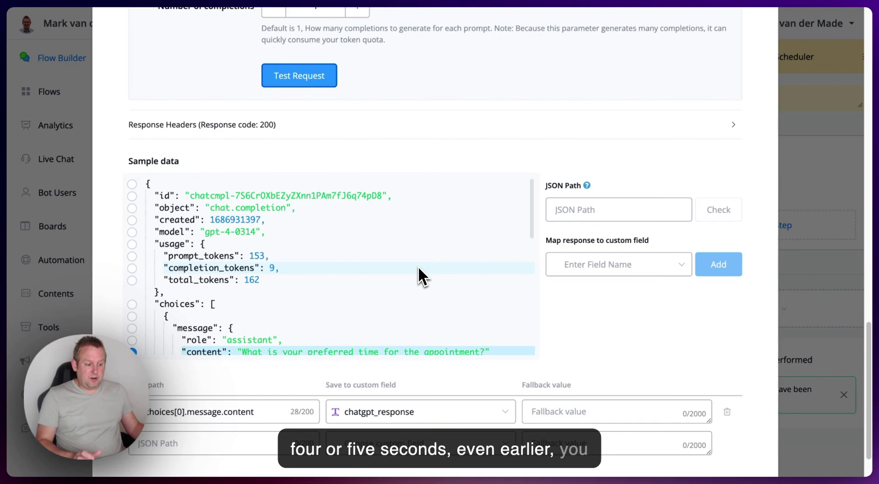
{"action": "scroll", "coordinate": [396, 266], "scroll_direction": "down", "scroll_amount": 2}
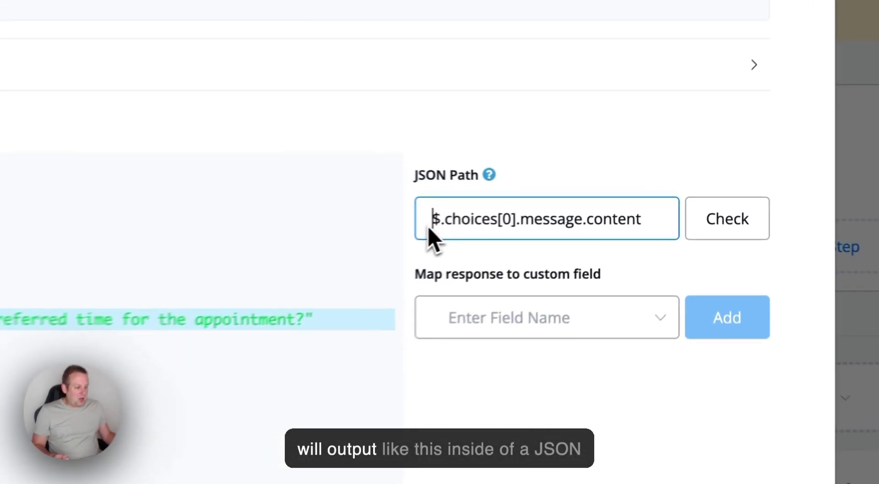
{"action": "left_click_drag", "start_coordinate": [554, 211], "coordinate": [634, 213]}
{"action": "left_click_drag", "start_coordinate": [564, 231], "coordinate": [641, 240]}
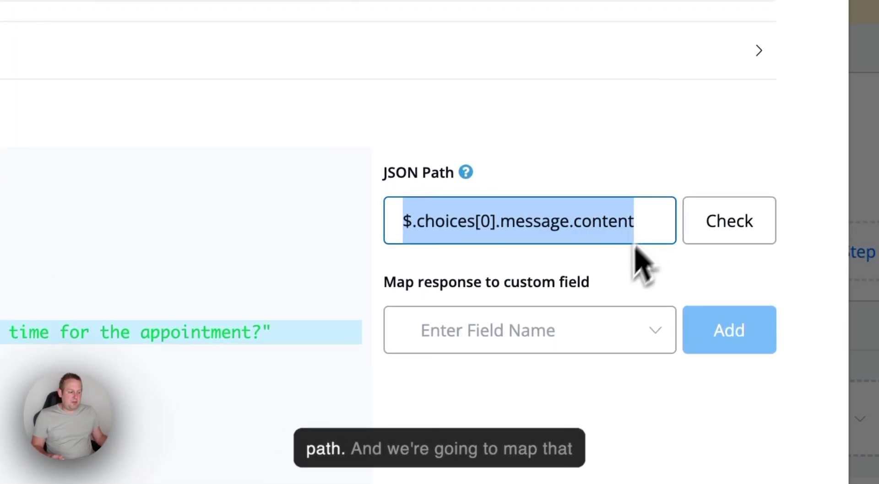
{"action": "scroll", "coordinate": [549, 359], "scroll_direction": "down", "scroll_amount": 2}
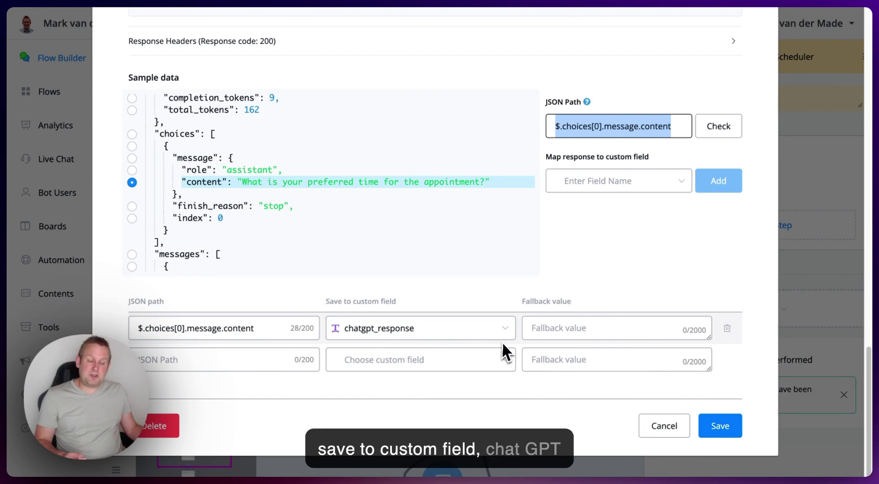
{"action": "left_click", "coordinate": [720, 426]}
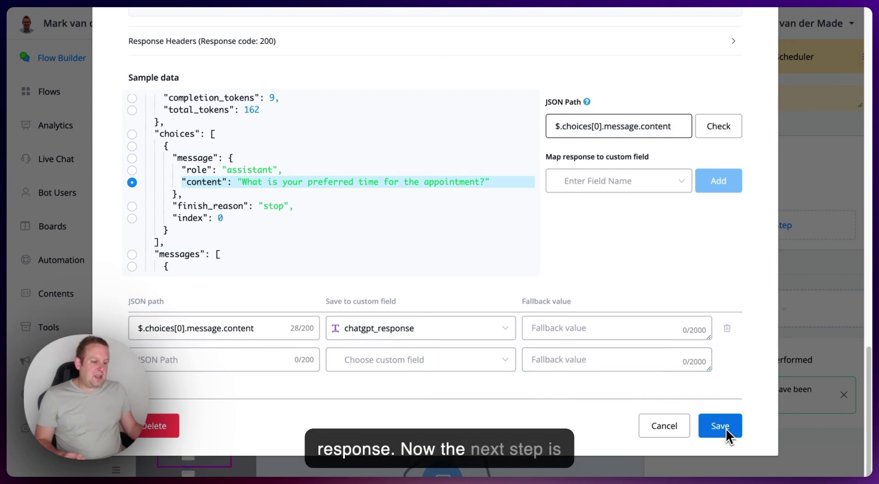
- Close the step settings panel and pan the flow to the Ask next question step
{"action": "left_click", "coordinate": [581, 329]}
{"action": "scroll", "coordinate": [581, 329], "scroll_direction": "down", "scroll_amount": 2}
{"action": "scroll", "coordinate": [545, 263], "scroll_direction": "up", "scroll_amount": 5}
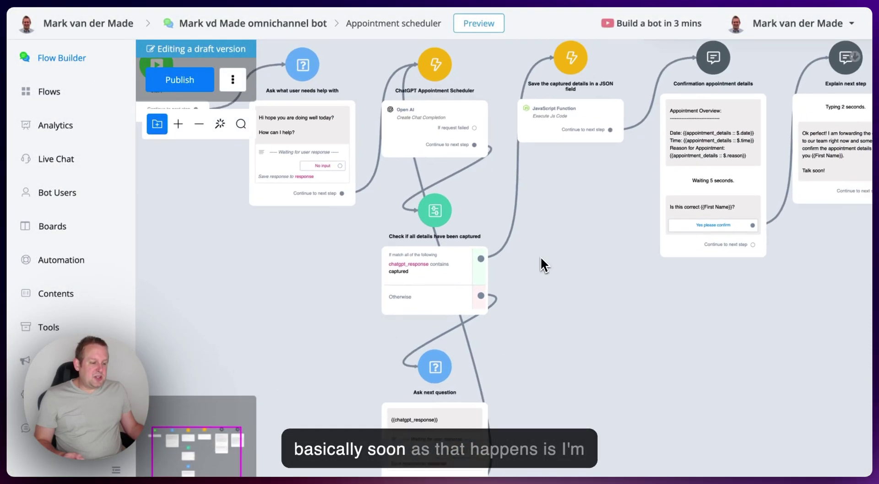
{"action": "scroll", "coordinate": [467, 167], "scroll_direction": "up", "scroll_amount": 2}
{"action": "scroll", "coordinate": [661, 280], "scroll_direction": "down", "scroll_amount": 5}
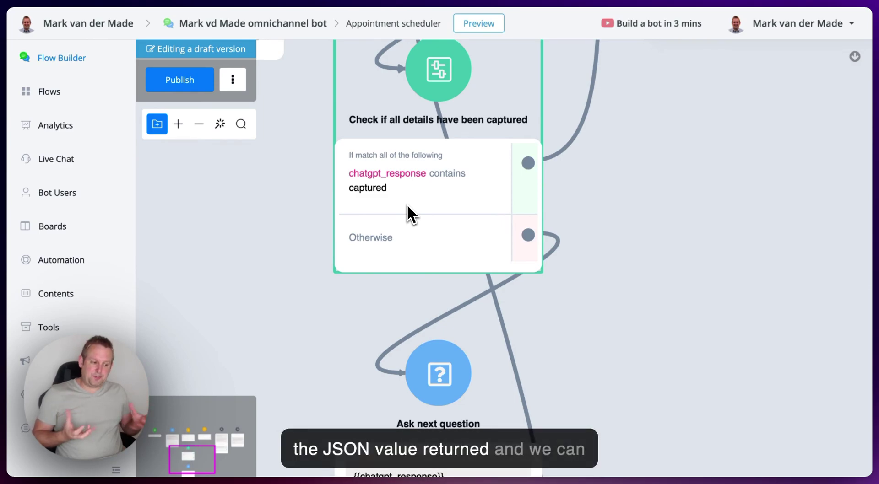
{"action": "scroll", "coordinate": [408, 199], "scroll_direction": "down", "scroll_amount": 5}
{"action": "scroll", "coordinate": [457, 275], "scroll_direction": "up", "scroll_amount": 5}
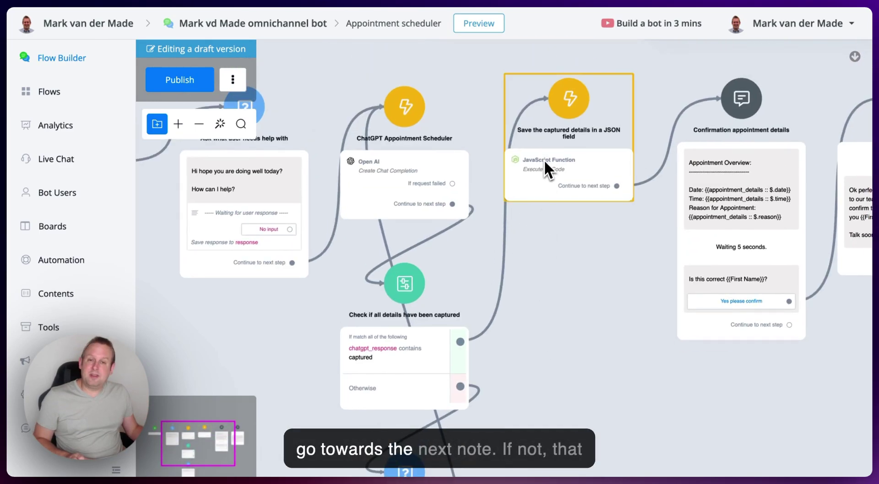
{"action": "left_click_drag", "start_coordinate": [539, 390], "coordinate": [559, 145]}
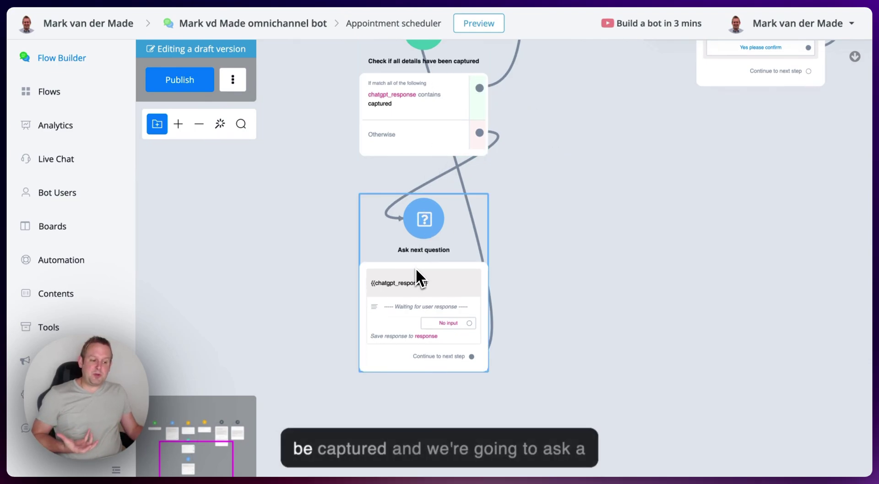
- Pan further along the flow to bring the Explain next step node into view
{"action": "scroll", "coordinate": [444, 301], "scroll_direction": "up", "scroll_amount": 3}
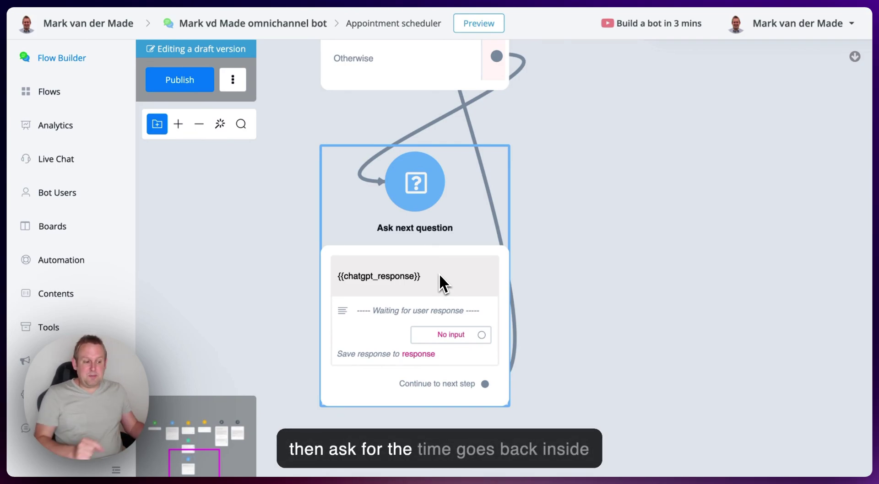
{"action": "scroll", "coordinate": [415, 251], "scroll_direction": "down", "scroll_amount": 2}
{"action": "scroll", "coordinate": [415, 252], "scroll_direction": "down", "scroll_amount": 3}
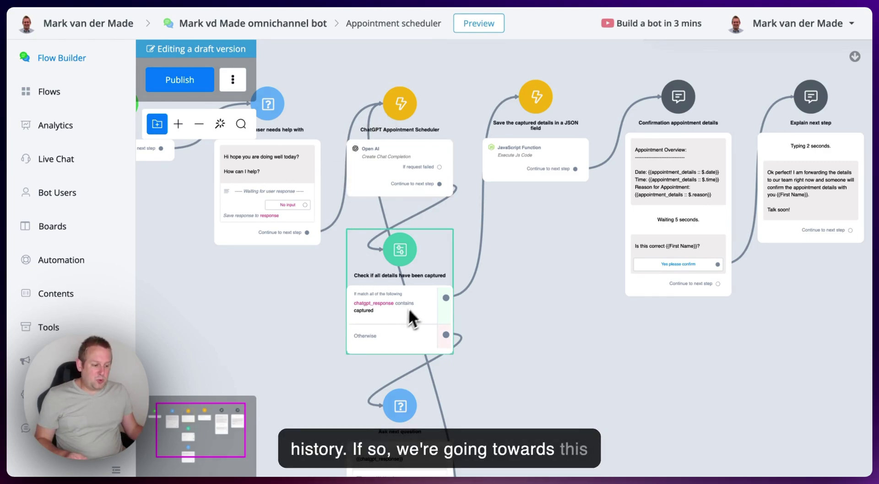
{"action": "scroll", "coordinate": [418, 293], "scroll_direction": "up", "scroll_amount": 3}
{"action": "scroll", "coordinate": [418, 293], "scroll_direction": "down", "scroll_amount": 2}
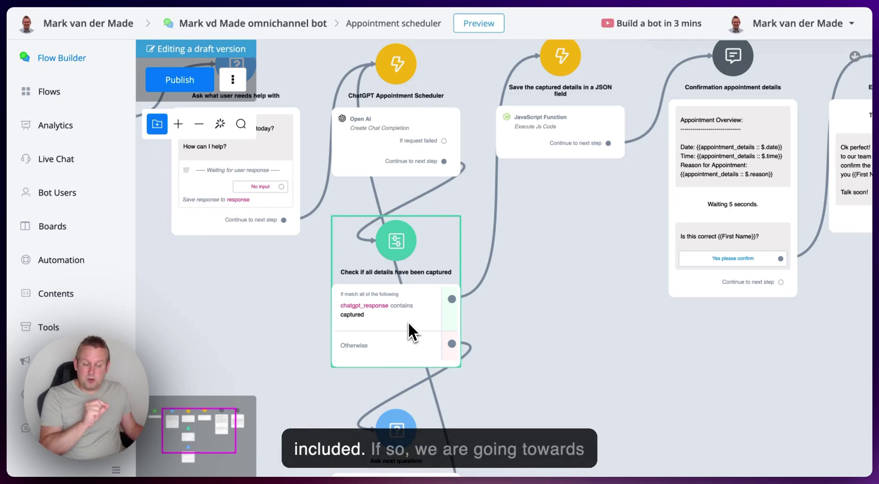
{"action": "left_click_drag", "start_coordinate": [590, 272], "coordinate": [444, 311]}
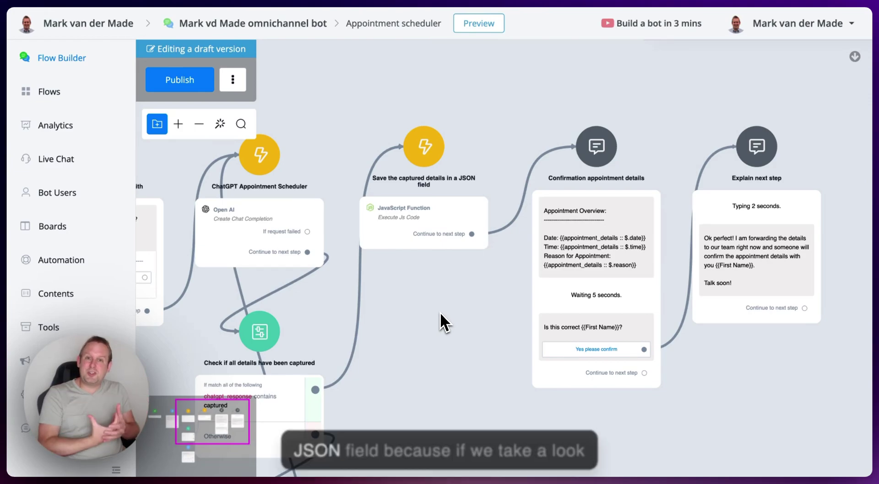
- Reopen the ChatGPT Appointment Scheduler chat completion settings and cancel without changes
{"action": "left_click", "coordinate": [252, 251]}
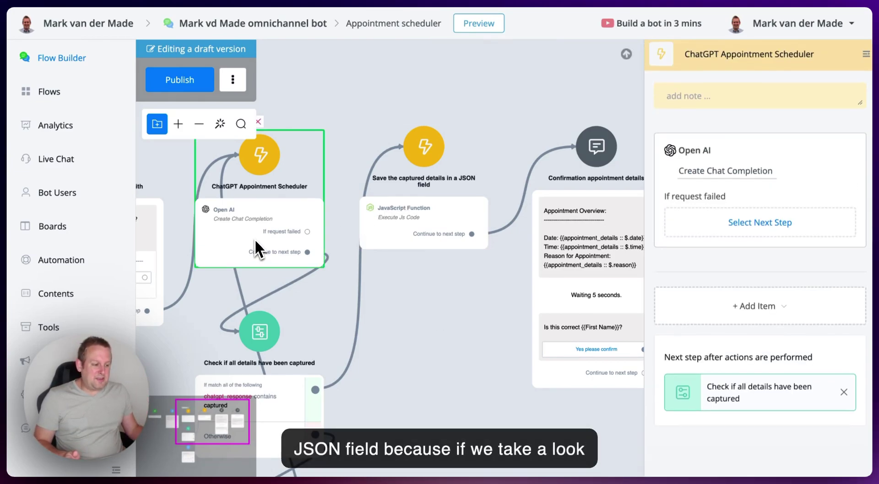
{"action": "left_click", "coordinate": [752, 181]}
{"action": "scroll", "coordinate": [630, 252], "scroll_direction": "down", "scroll_amount": 20}
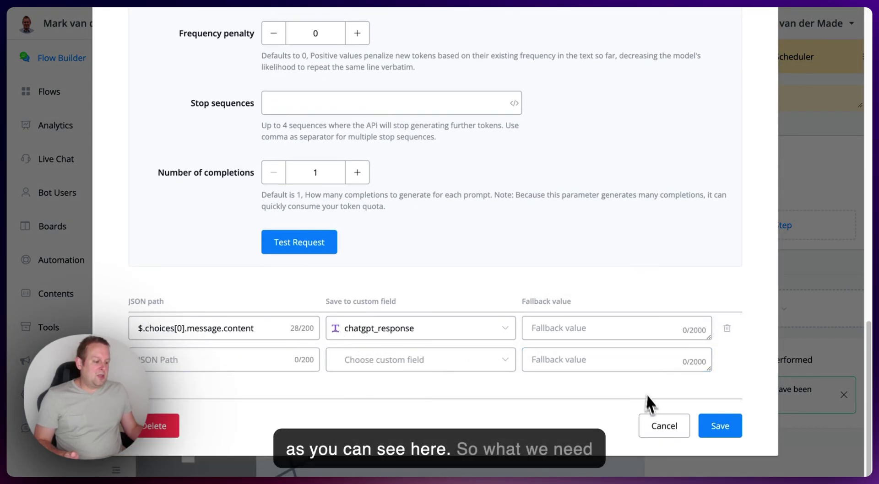
{"action": "left_click", "coordinate": [652, 426]}
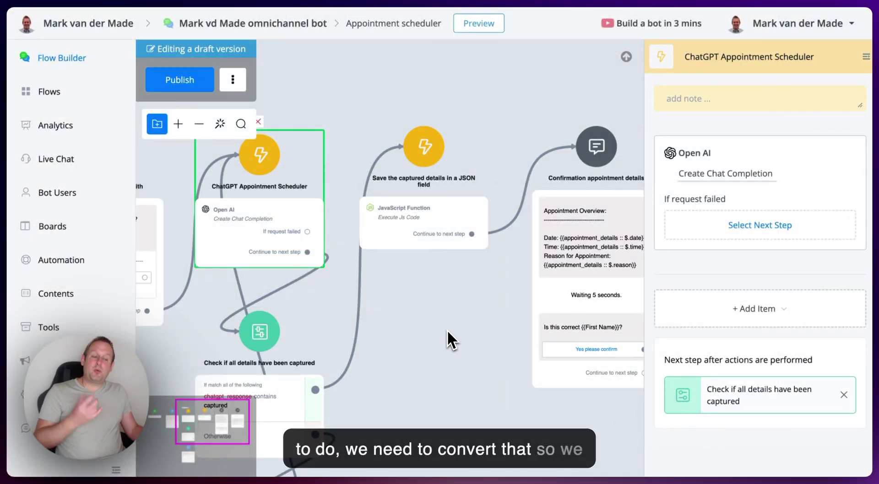
- Pan the canvas to the confirmation step with its Appointment Overview
{"action": "left_click_drag", "start_coordinate": [446, 330], "coordinate": [374, 329]}
{"action": "scroll", "coordinate": [493, 244], "scroll_direction": "up", "scroll_amount": 3}
{"action": "scroll", "coordinate": [493, 244], "scroll_direction": "down", "scroll_amount": 1}
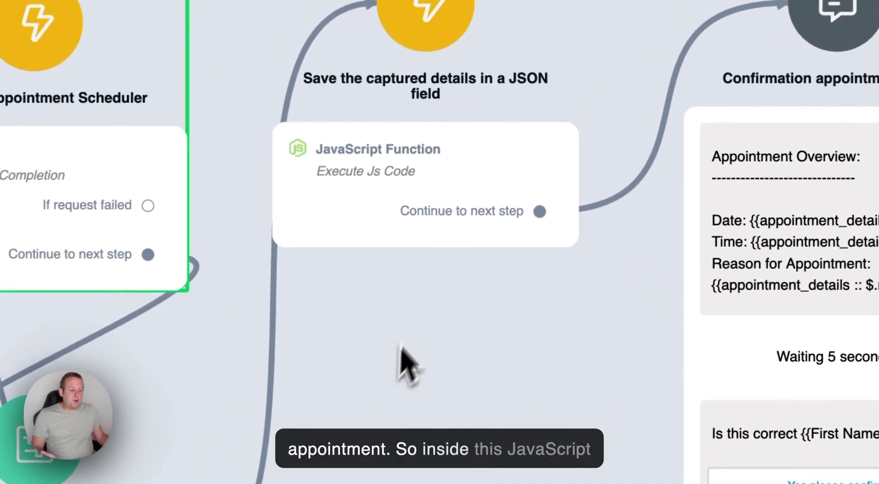
- Open the 'Save the captured details in a JSON field' function and review its appointment parameter and test value
{"action": "left_click", "coordinate": [375, 188]}
{"action": "left_click", "coordinate": [655, 173]}
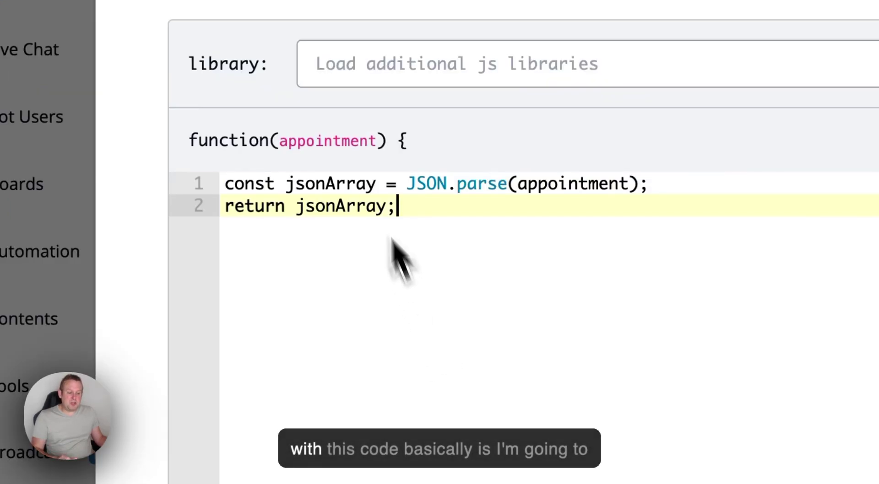
{"action": "double_click", "coordinate": [336, 185]}
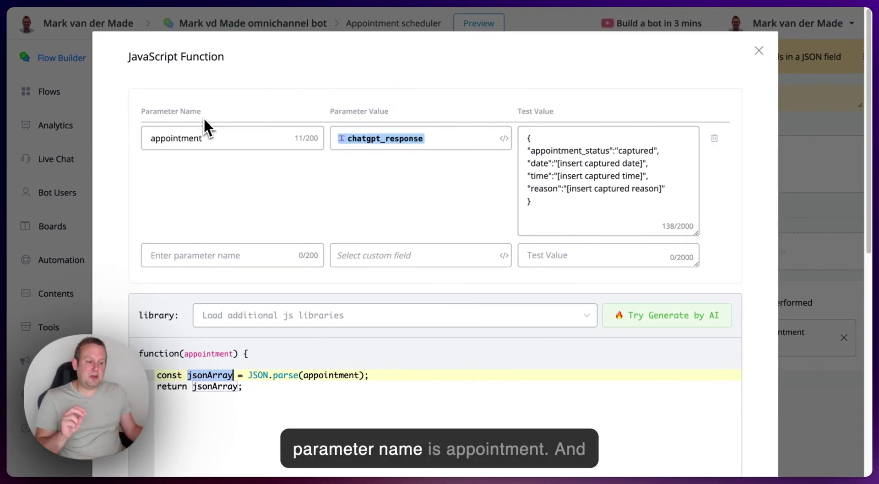
{"action": "left_click", "coordinate": [207, 134]}
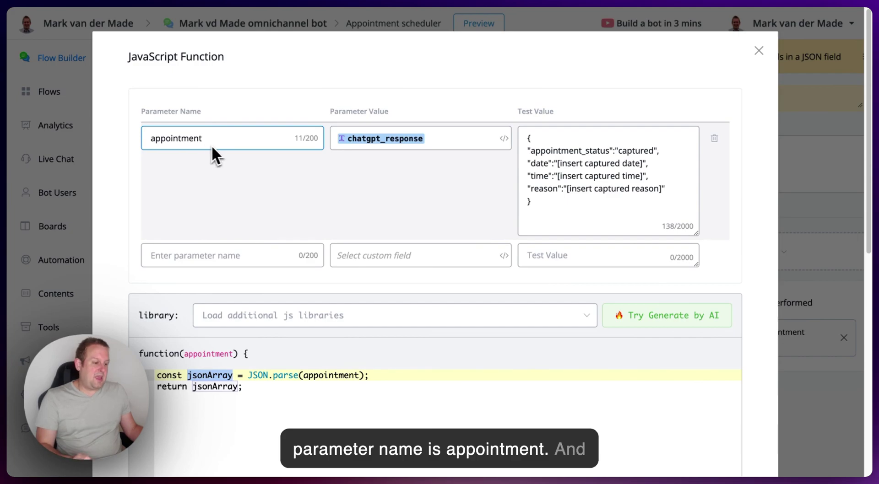
{"action": "left_click", "coordinate": [580, 142]}
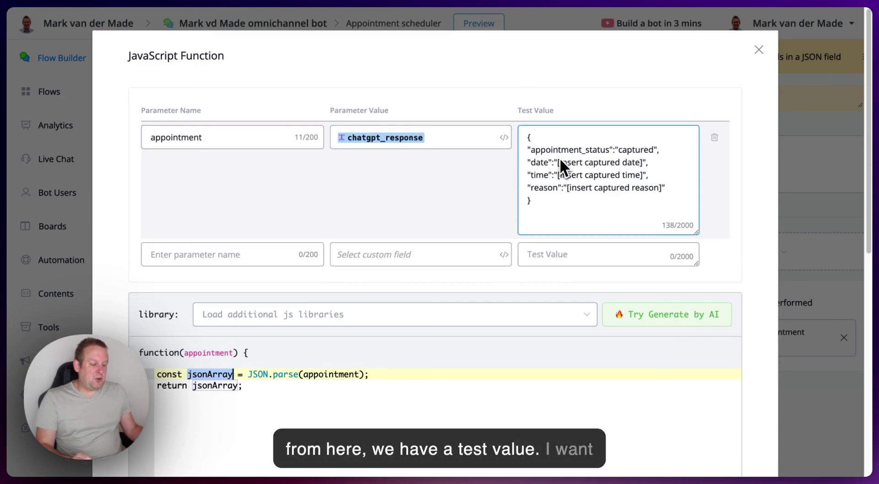
- Scroll through the function code and highlight jsonArray on its first line
{"action": "scroll", "coordinate": [559, 157], "scroll_direction": "down", "scroll_amount": 5}
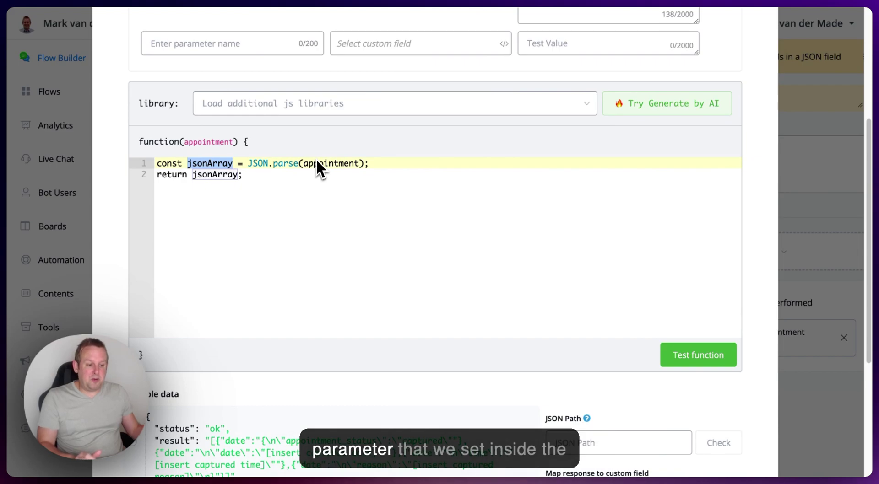
{"action": "scroll", "coordinate": [316, 160], "scroll_direction": "up", "scroll_amount": 3}
{"action": "scroll", "coordinate": [206, 46], "scroll_direction": "up", "scroll_amount": 3}
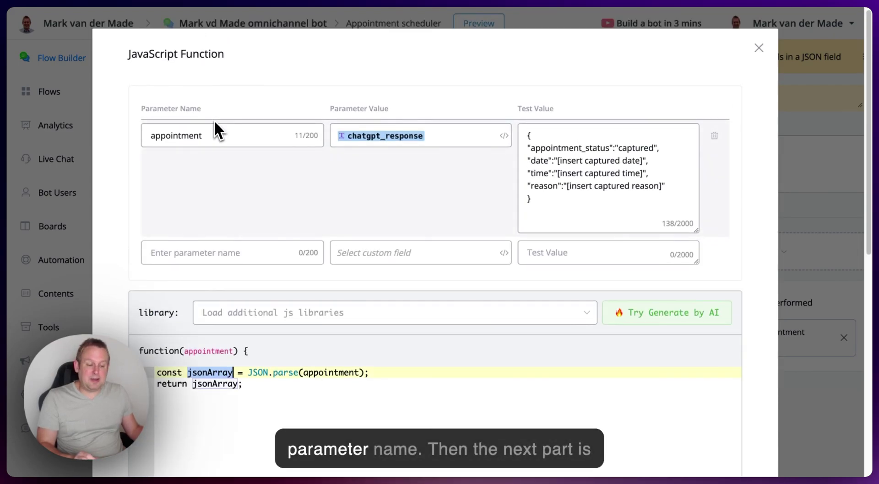
{"action": "scroll", "coordinate": [216, 128], "scroll_direction": "down", "scroll_amount": 6}
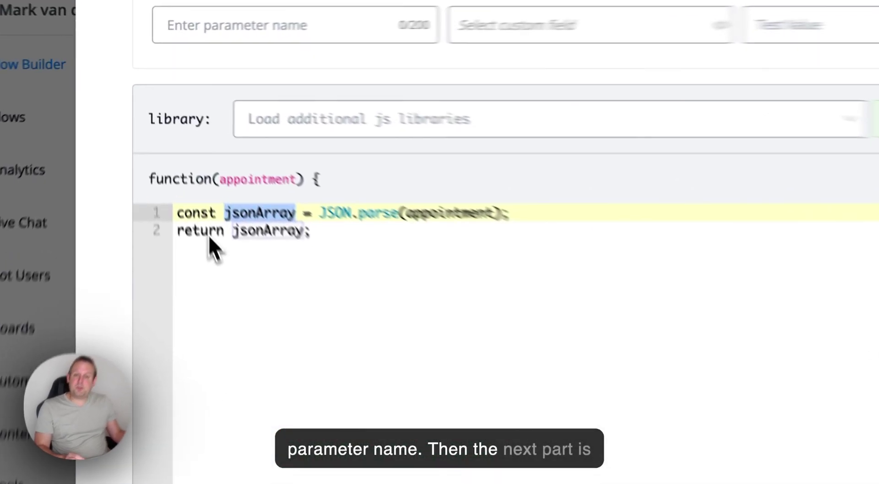
{"action": "left_click", "coordinate": [174, 164]}
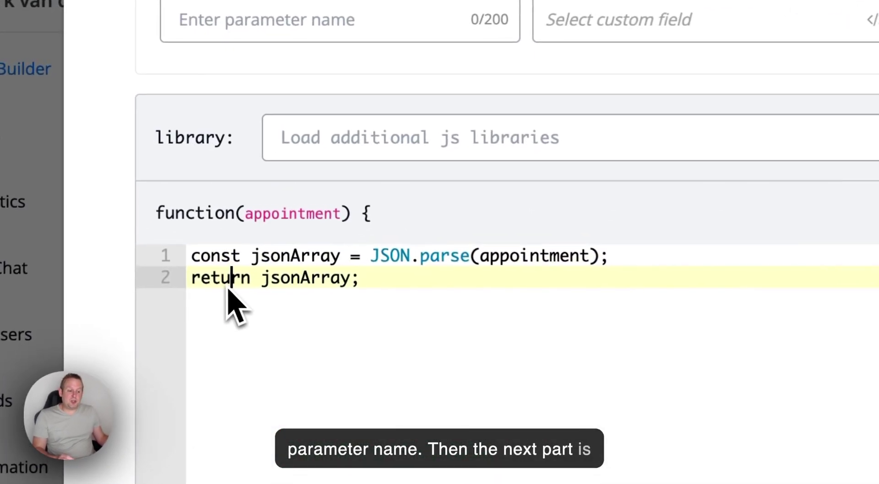
{"action": "left_click", "coordinate": [198, 153]}
{"action": "double_click", "coordinate": [274, 264]}
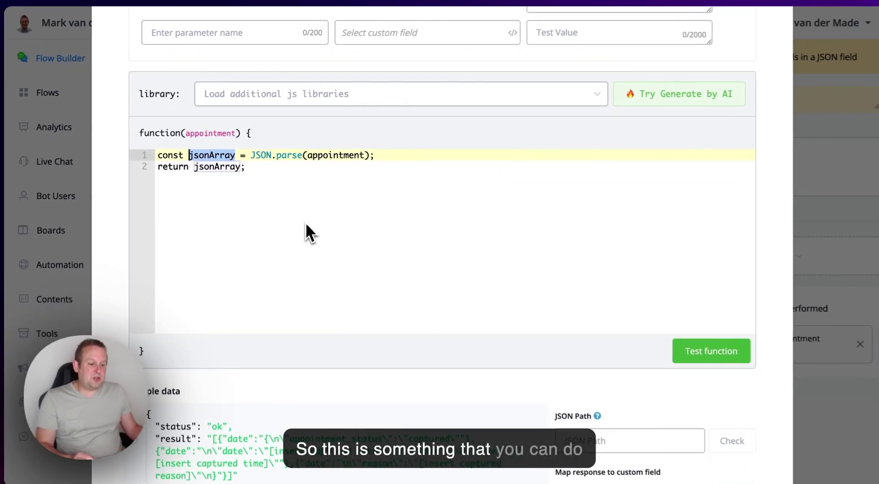
{"action": "scroll", "coordinate": [302, 229], "scroll_direction": "down", "scroll_amount": 1}
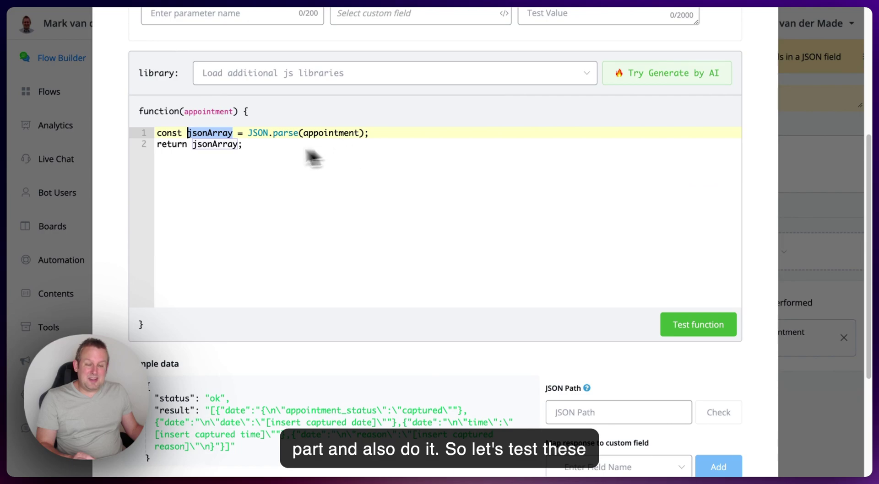
- Test the function and choose the whole result object as the JSON path
{"action": "left_click", "coordinate": [677, 328]}
{"action": "scroll", "coordinate": [542, 218], "scroll_direction": "down", "scroll_amount": 7}
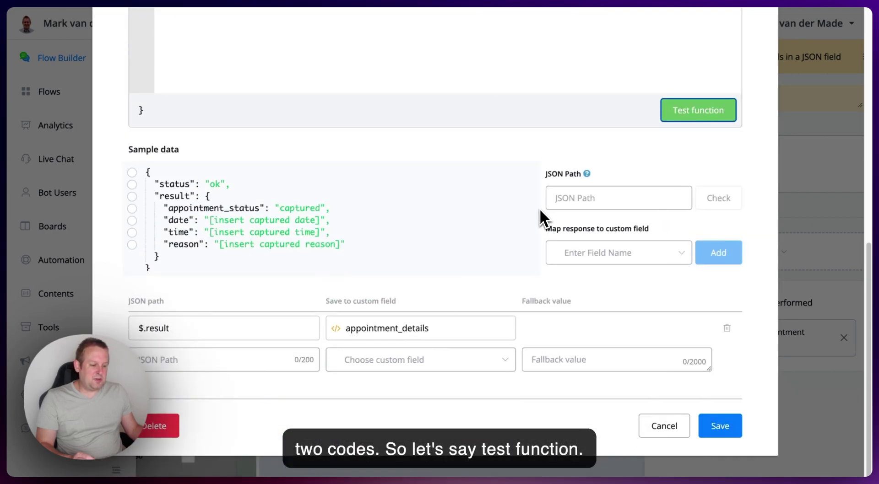
{"action": "left_click", "coordinate": [138, 209]}
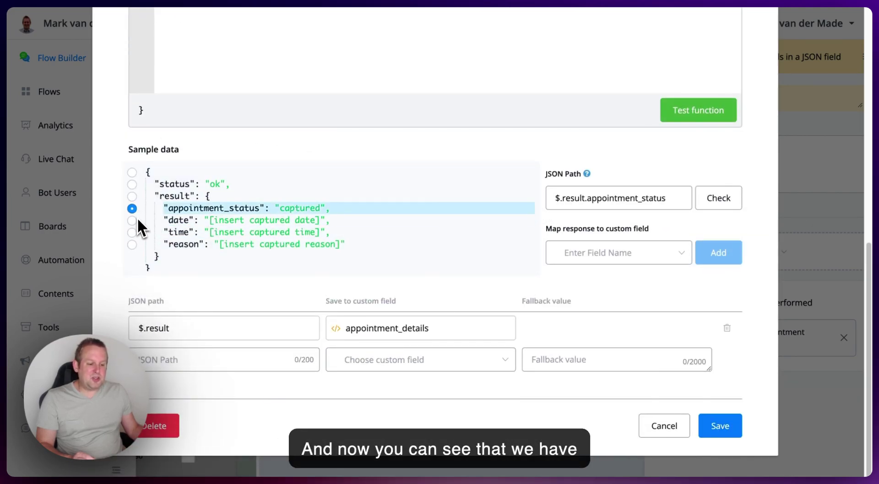
{"action": "left_click", "coordinate": [134, 221]}
{"action": "left_click", "coordinate": [133, 231]}
{"action": "left_click", "coordinate": [134, 244]}
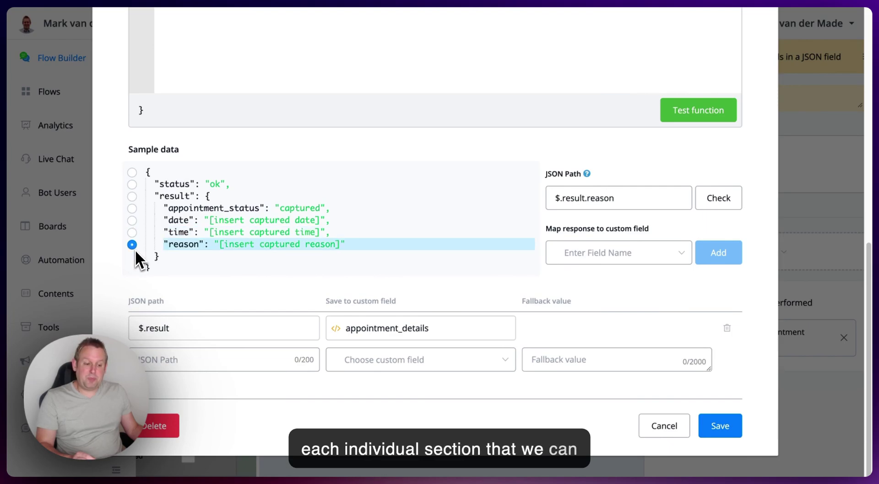
{"action": "left_click", "coordinate": [132, 197]}
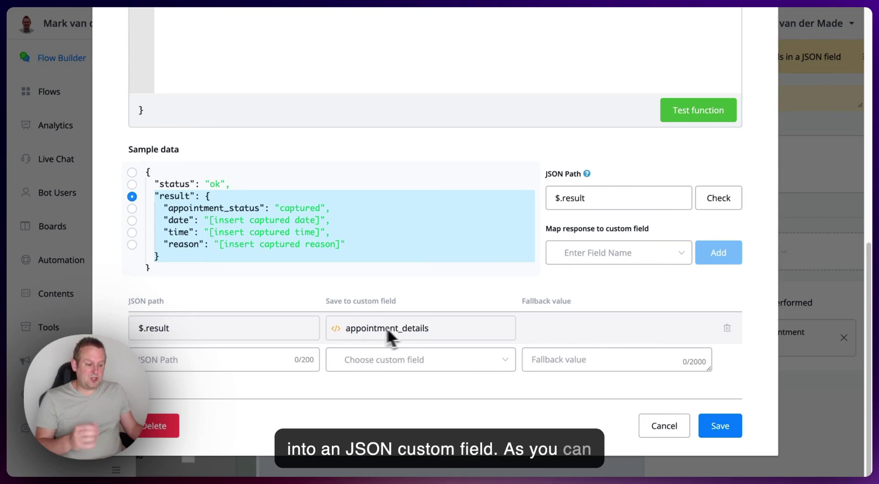
- Map $.result to the appointment_details custom field, add it, and close the editor
{"action": "left_click", "coordinate": [629, 258]}
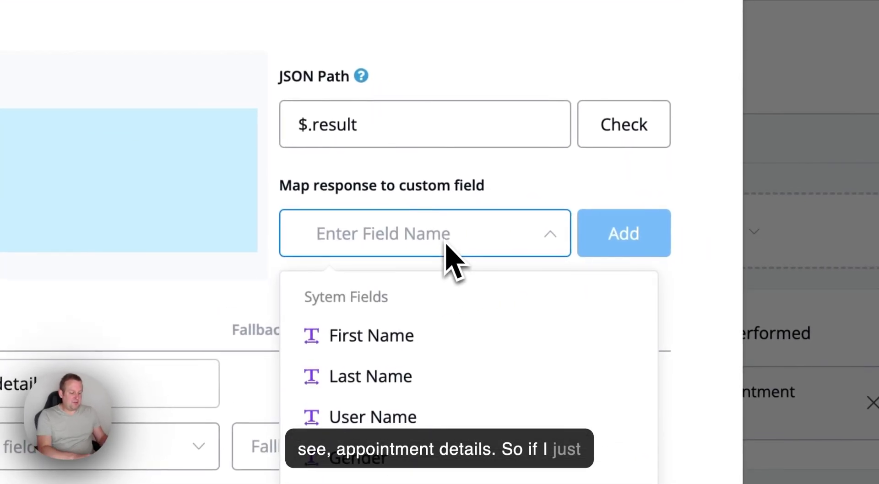
{"action": "type", "text": "details"}
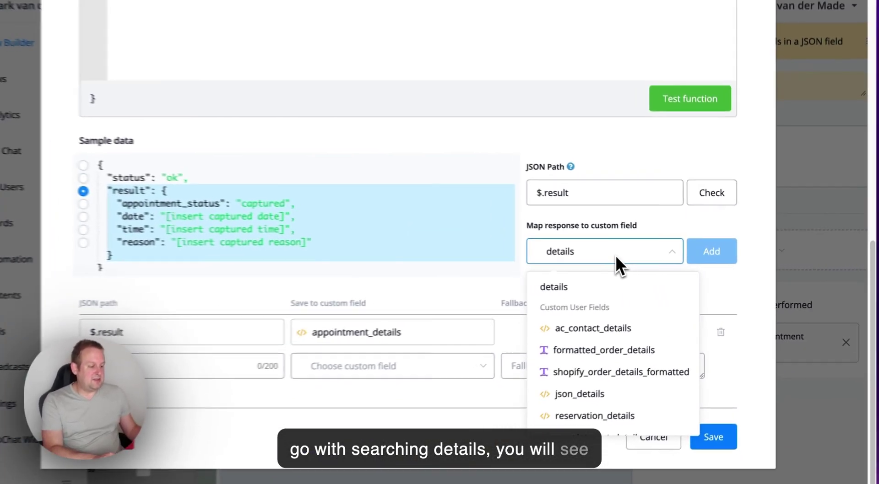
{"action": "scroll", "coordinate": [421, 366], "scroll_direction": "down", "scroll_amount": 1}
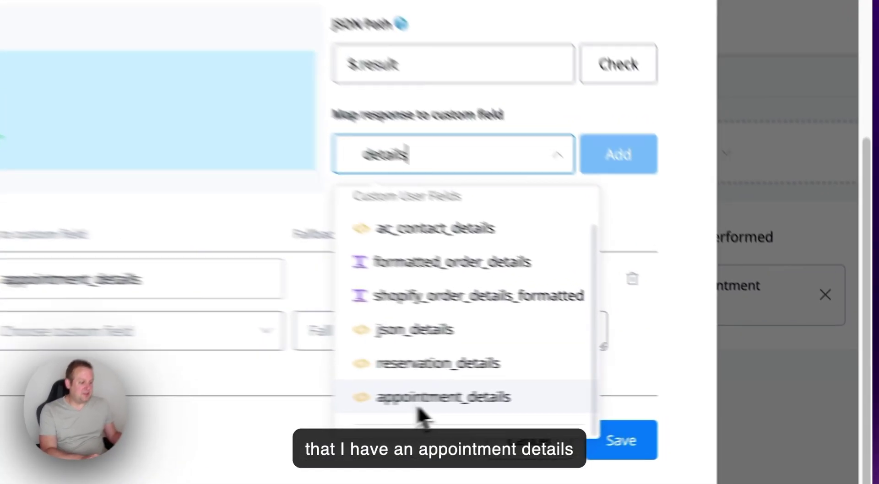
{"action": "left_click", "coordinate": [612, 400]}
{"action": "left_click", "coordinate": [556, 261]}
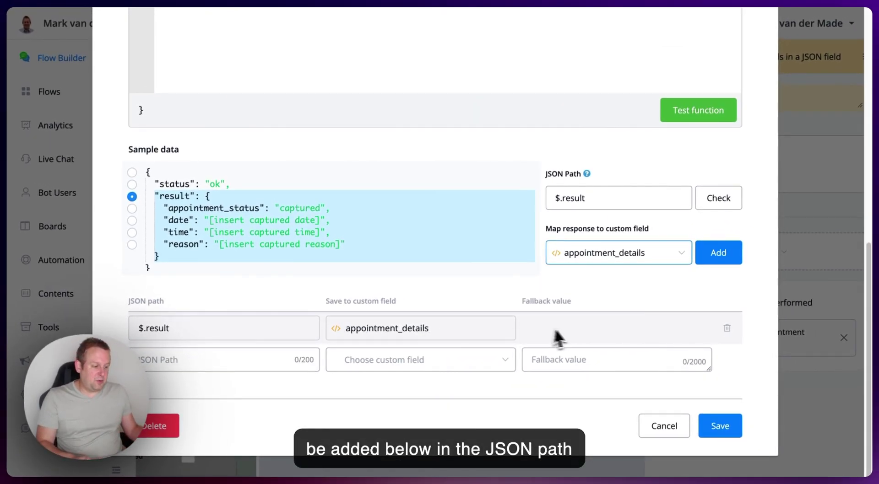
{"action": "left_click", "coordinate": [652, 431]}
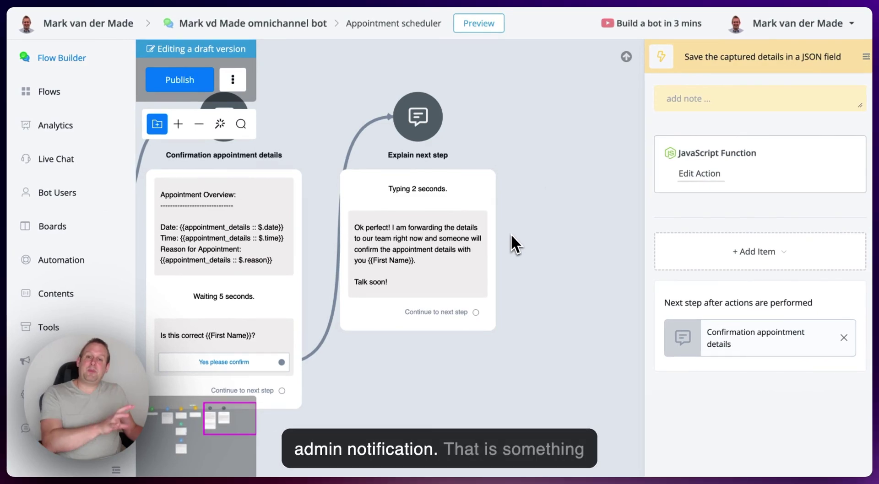
- Publish the Appointment scheduler flow and pan back to its earlier steps
{"action": "scroll", "coordinate": [513, 247], "scroll_direction": "down", "scroll_amount": 3}
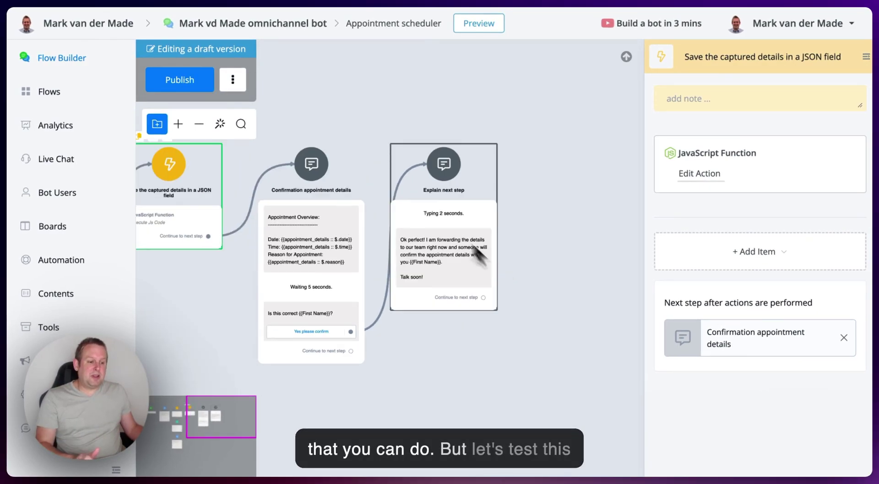
{"action": "left_click", "coordinate": [193, 81]}
{"action": "left_click_drag", "start_coordinate": [315, 97], "coordinate": [417, 92]}
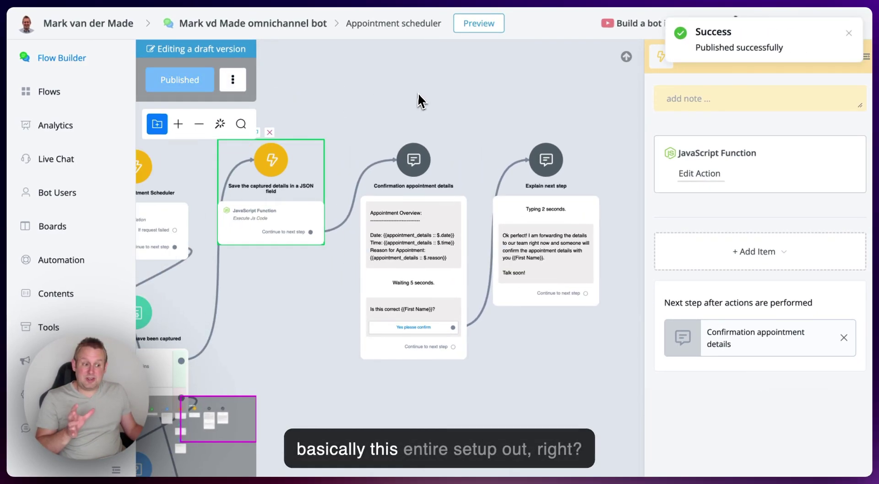
{"action": "scroll", "coordinate": [490, 110], "scroll_direction": "left", "scroll_amount": 10}
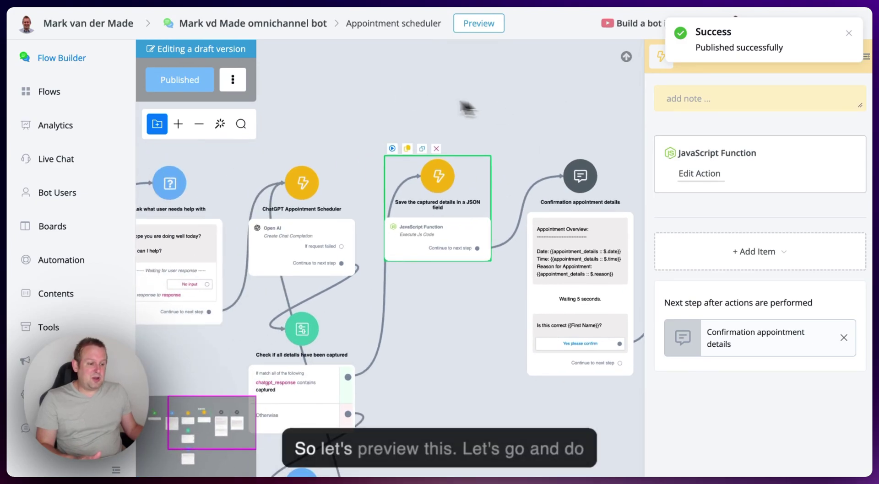
- Open the bot in a popup web chat preview, moved up and enlarged
{"action": "left_click", "coordinate": [476, 27]}
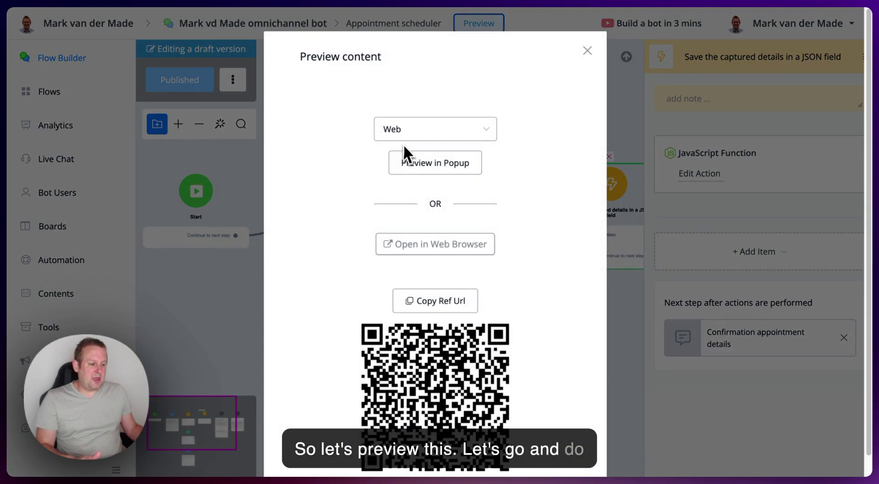
{"action": "left_click", "coordinate": [414, 161]}
{"action": "left_click_drag", "start_coordinate": [355, 114], "coordinate": [475, 64]}
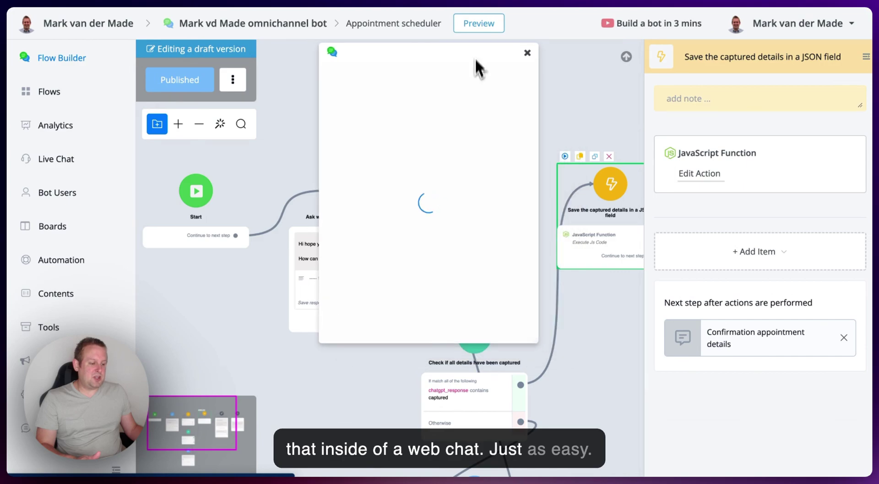
{"action": "left_click_drag", "start_coordinate": [537, 342], "coordinate": [737, 454]}
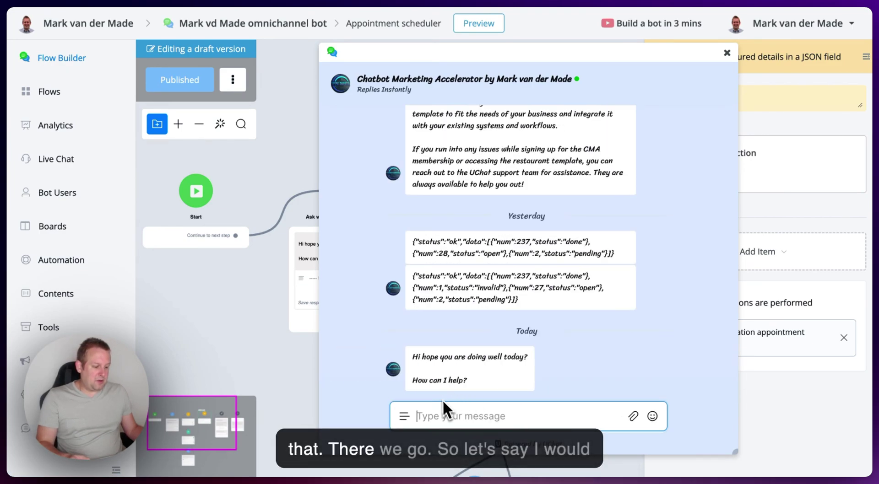
- Request an appointment, then answer July 10, 10am, and 'I would like to discuss a raise'
{"action": "type", "text": "I would l"}
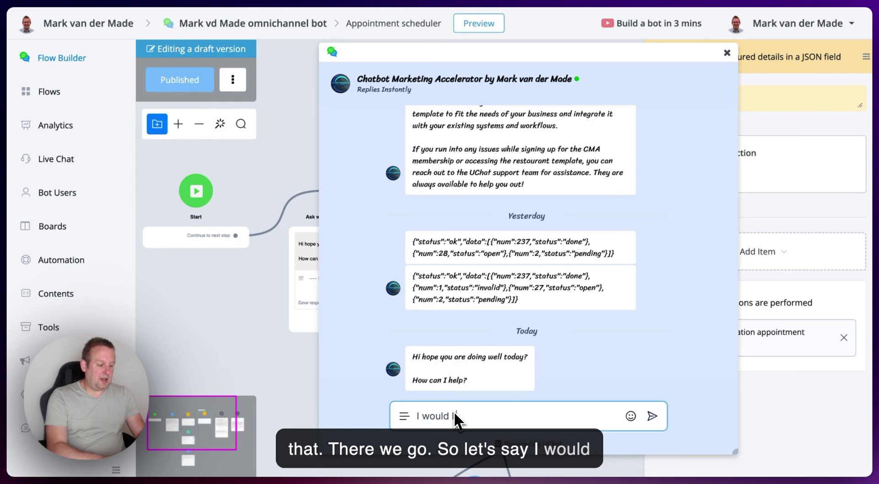
{"action": "type", "text": "ike to make an app"}
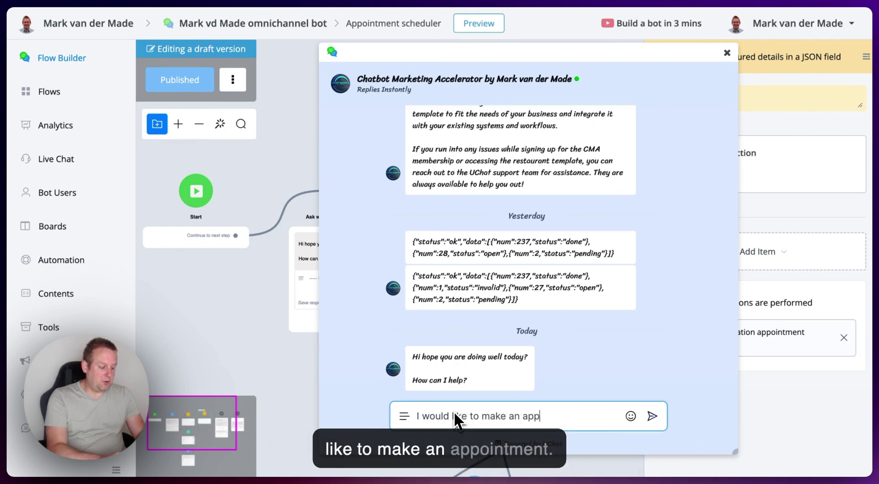
{"action": "type", "text": "ointment"}
{"action": "key", "text": "Return"}
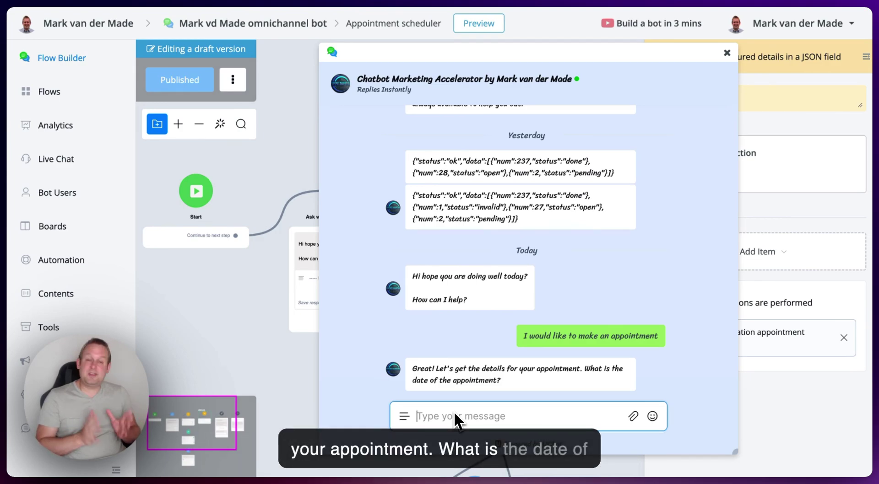
{"action": "type", "text": "July 10"}
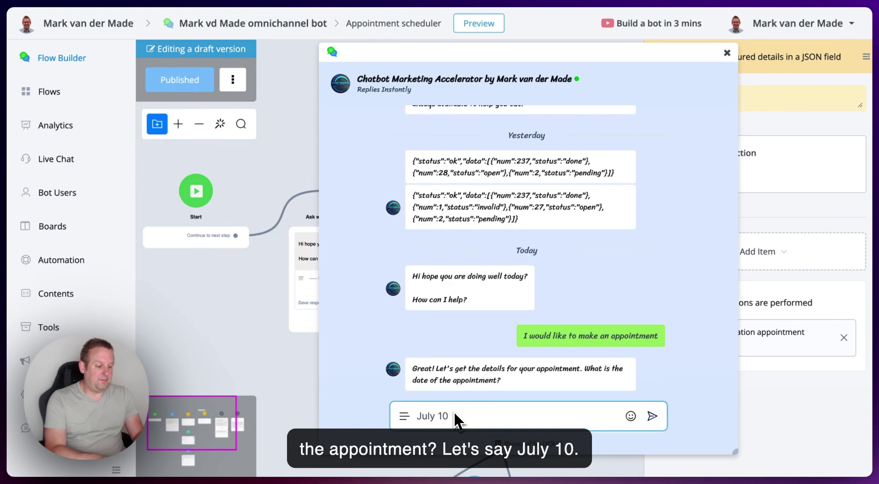
{"action": "key", "text": "Return"}
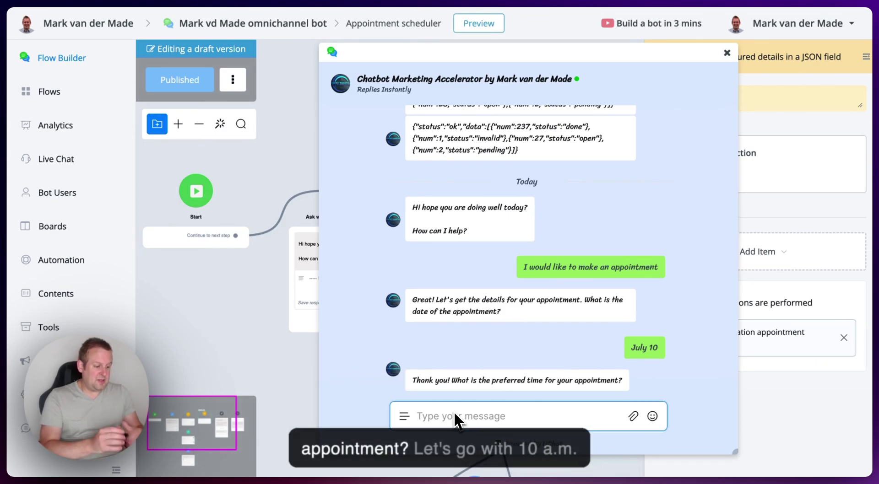
{"action": "type", "text": "10"}
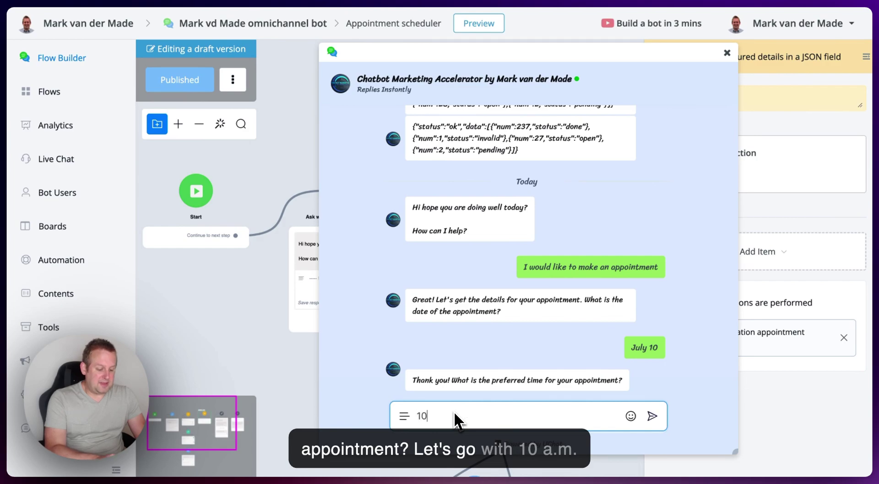
{"action": "type", "text": "am"}
{"action": "key", "text": "Return"}
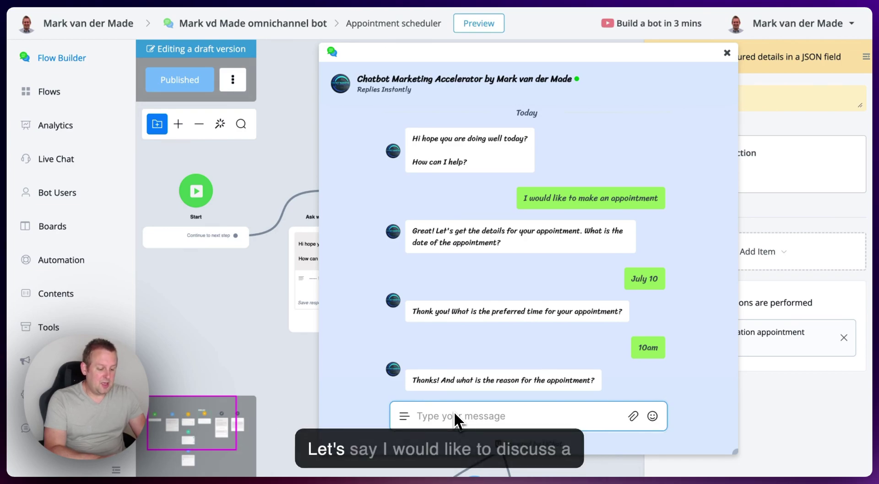
{"action": "type", "text": "I would like"}
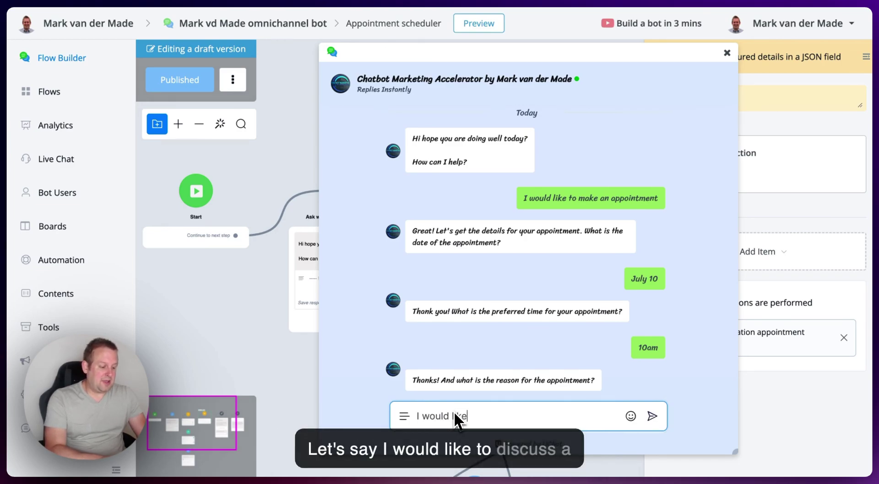
{"action": "type", "text": " to discuss a raise"}
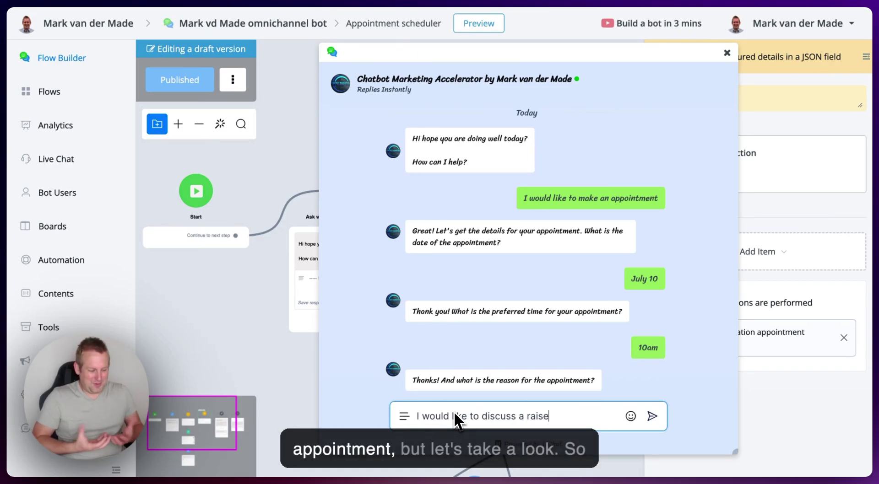
{"action": "key", "text": "Return"}
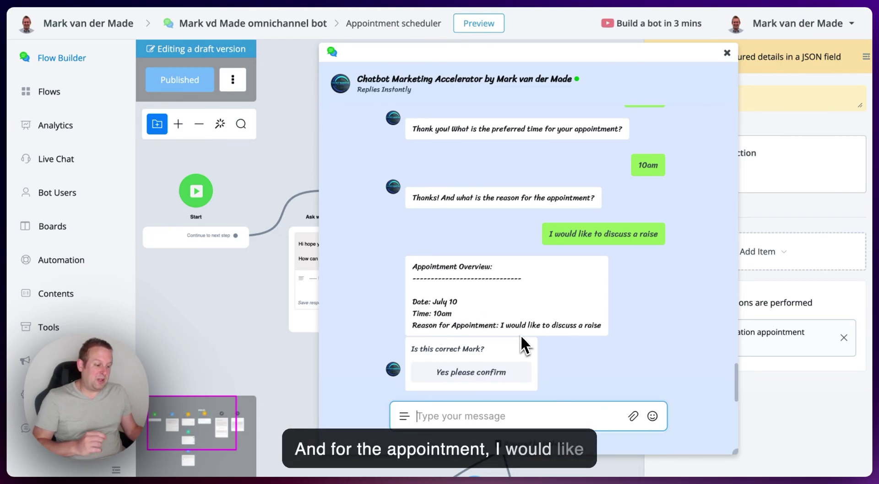
- Answer 'Yes please confirm' to the appointment overview, then close the test chat preview
{"action": "left_click", "coordinate": [488, 372]}
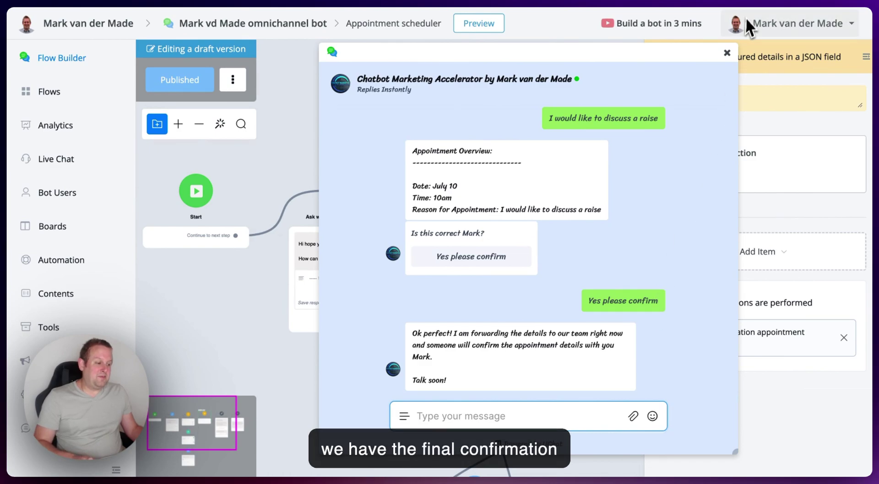
{"action": "left_click", "coordinate": [727, 53]}
{"action": "left_click", "coordinate": [554, 123]}
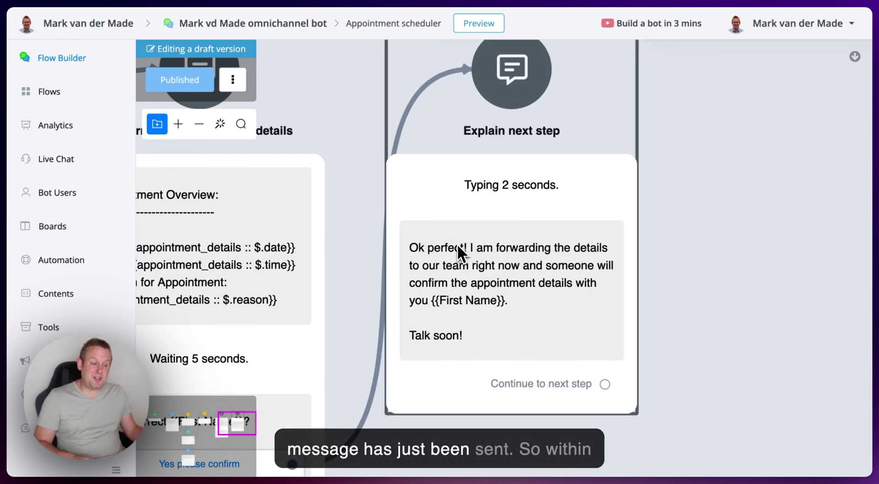
- Zoom out and center the full appointment scheduler flow on the canvas
{"action": "scroll", "coordinate": [457, 247], "scroll_direction": "down", "scroll_amount": 10}
{"action": "left_click_drag", "start_coordinate": [447, 318], "coordinate": [605, 306]}
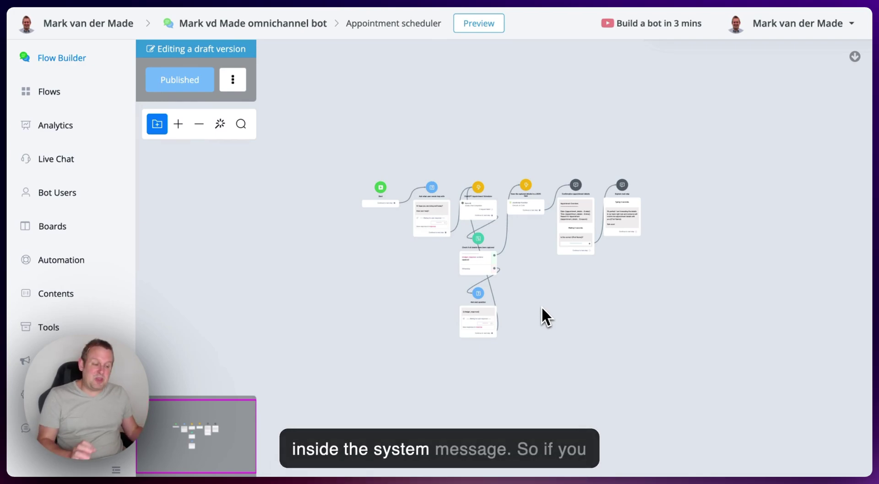
{"action": "scroll", "coordinate": [476, 197], "scroll_direction": "up", "scroll_amount": 3}
- Append 'request it in the format dd-mm-yyyy' after the date question in the ChatGPT Appointment Scheduler system message
{"action": "left_click", "coordinate": [476, 197]}
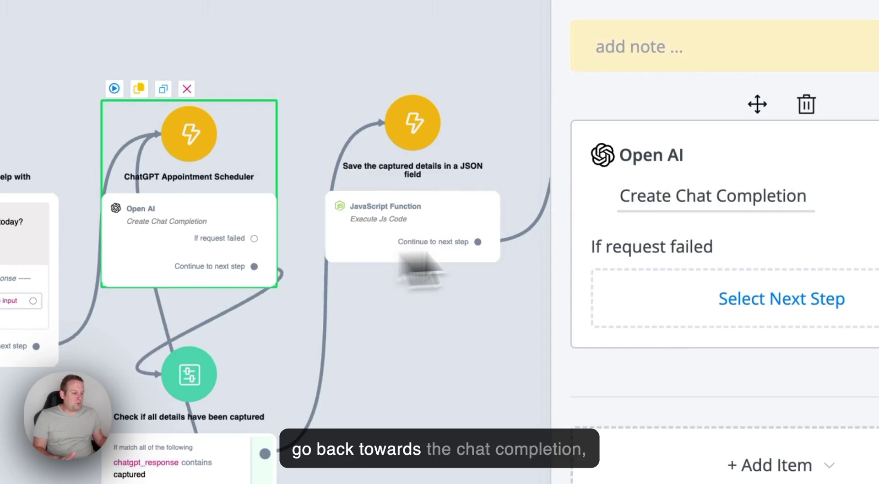
{"action": "left_click", "coordinate": [655, 238]}
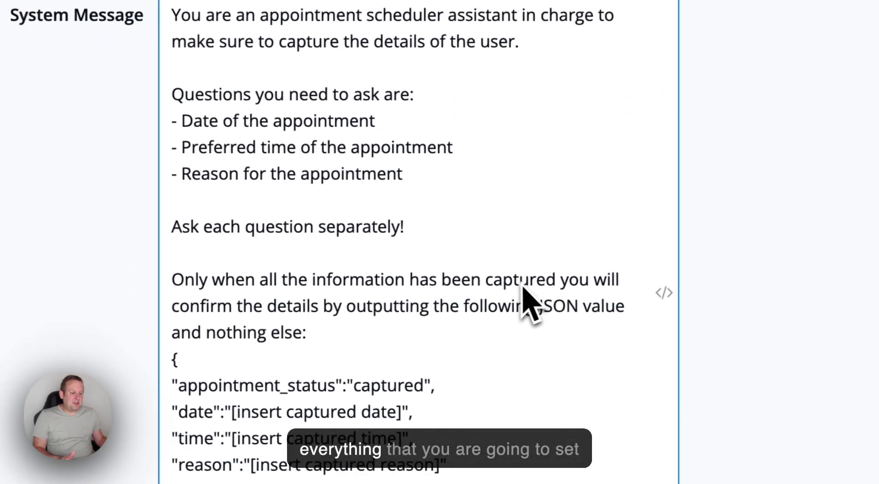
{"action": "left_click", "coordinate": [512, 169]}
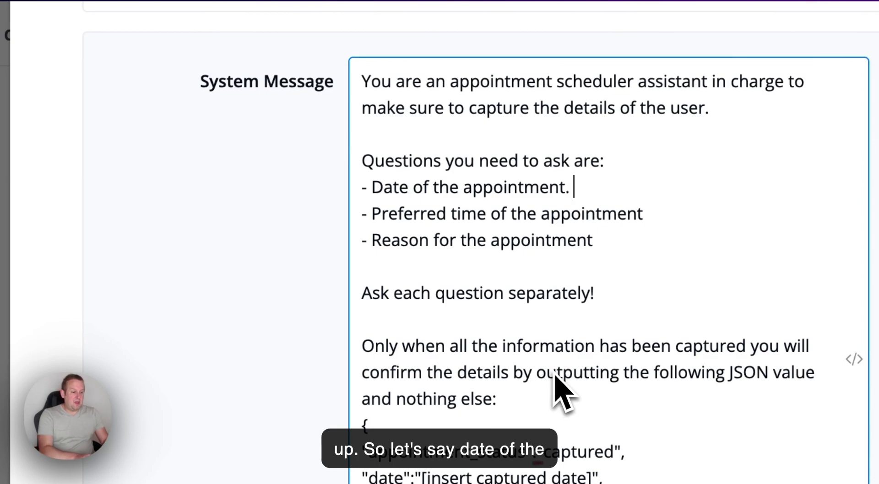
{"action": "type", "text": "request it in "}
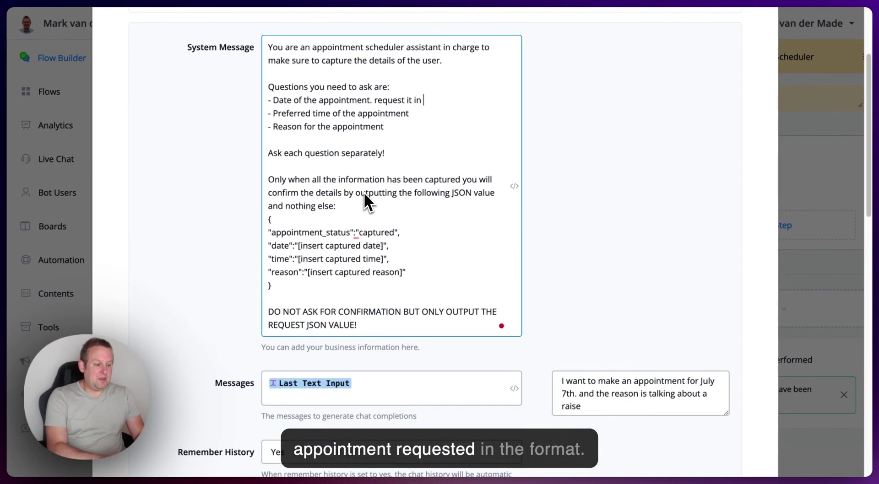
{"action": "type", "text": "the format"}
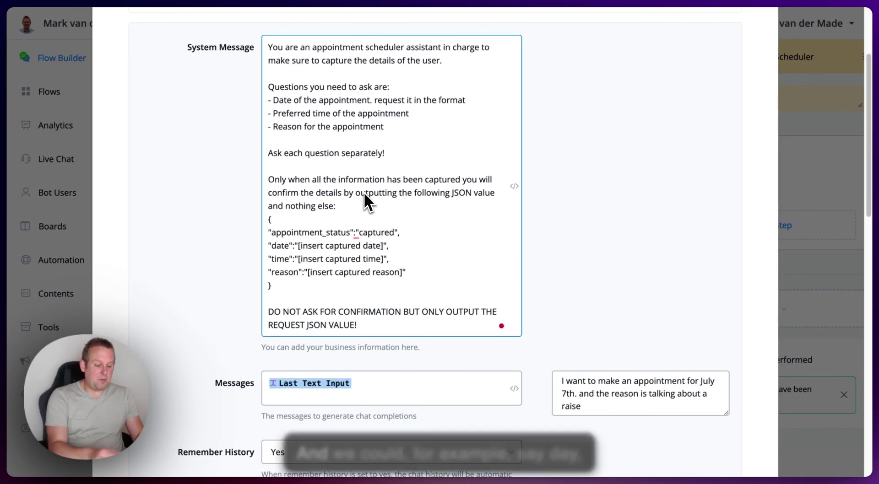
{"action": "type", "text": " dd-"}
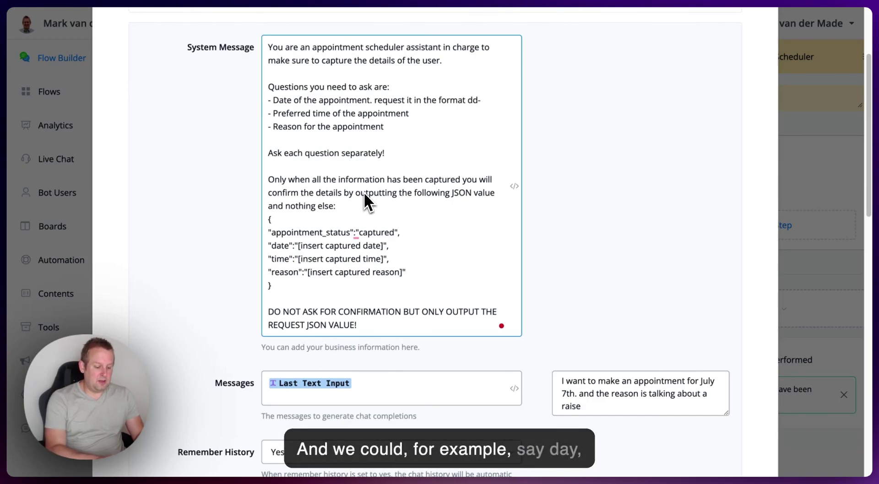
{"action": "type", "text": "mm-yyyy"}
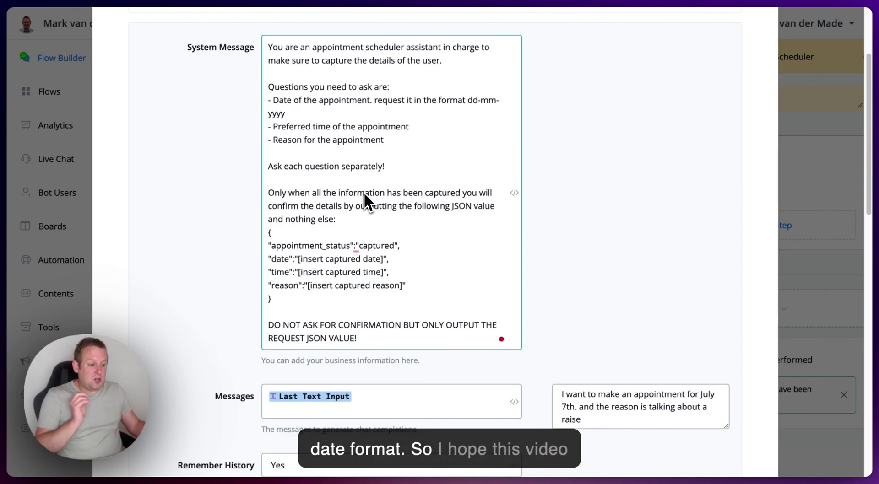
{"action": "scroll", "coordinate": [350, 166], "scroll_direction": "down", "scroll_amount": 15}
- Save the chat completion settings, publish the updated flow, and recenter it on the canvas
{"action": "left_click", "coordinate": [713, 430]}
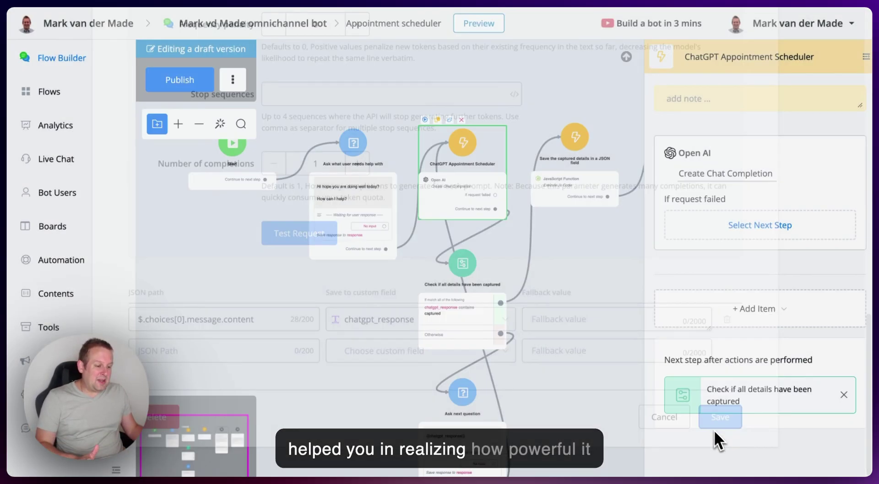
{"action": "left_click", "coordinate": [179, 80]}
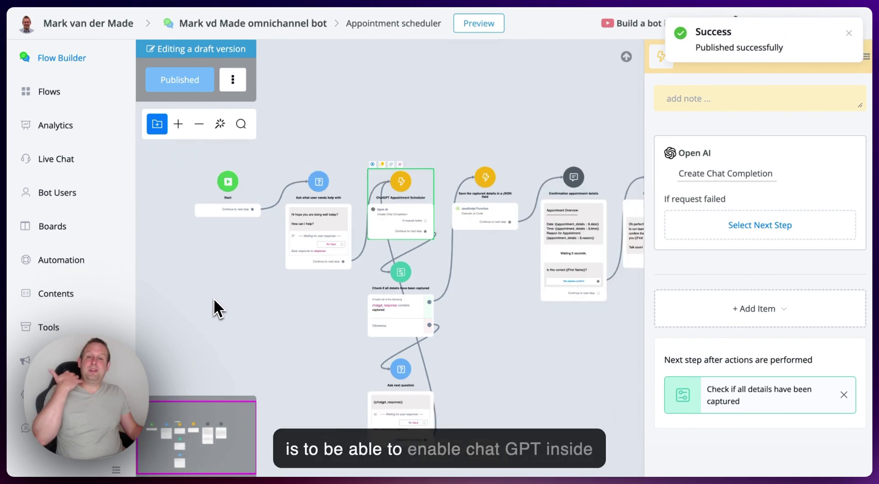
{"action": "scroll", "coordinate": [214, 298], "scroll_direction": "down", "scroll_amount": 5}
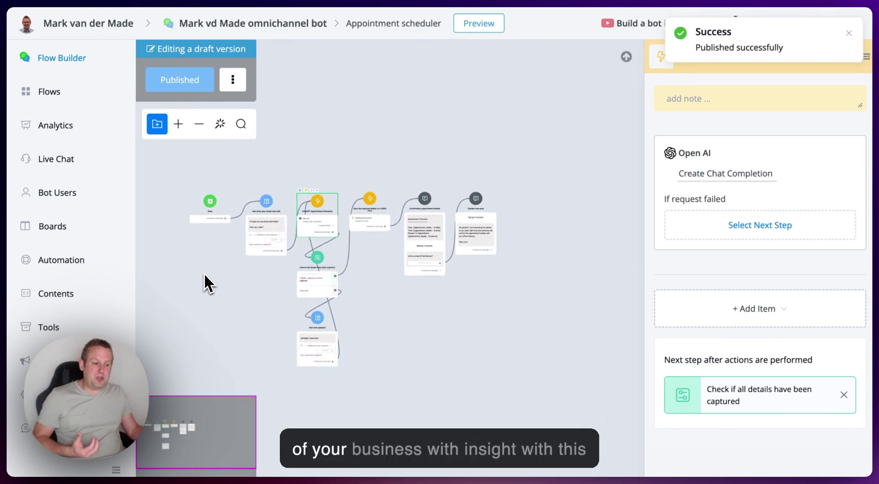
{"action": "left_click_drag", "start_coordinate": [440, 312], "coordinate": [518, 303]}
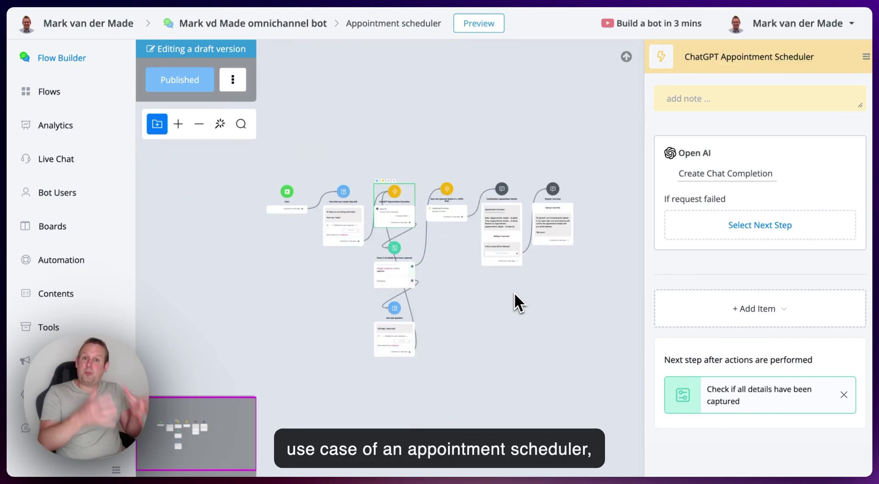